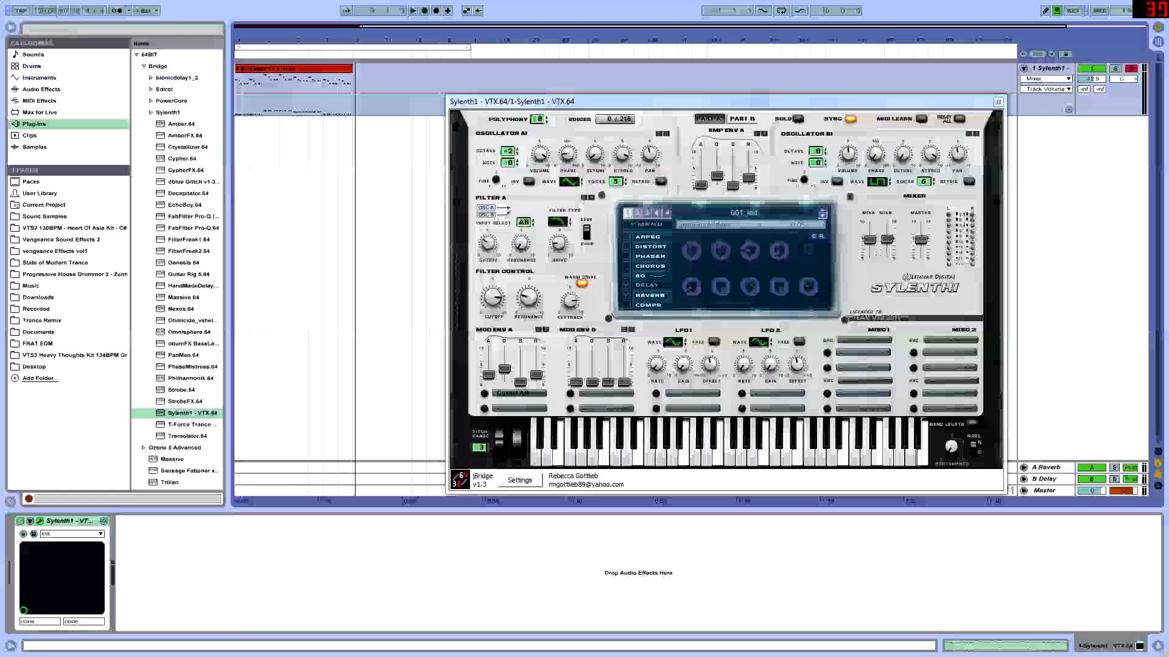
# Step: Reopen the Sylenth1 plug-in window from its device on the first track and move it toward the middle of the arrangement
pyautogui.click(998, 102)
pyautogui.click(293, 69)
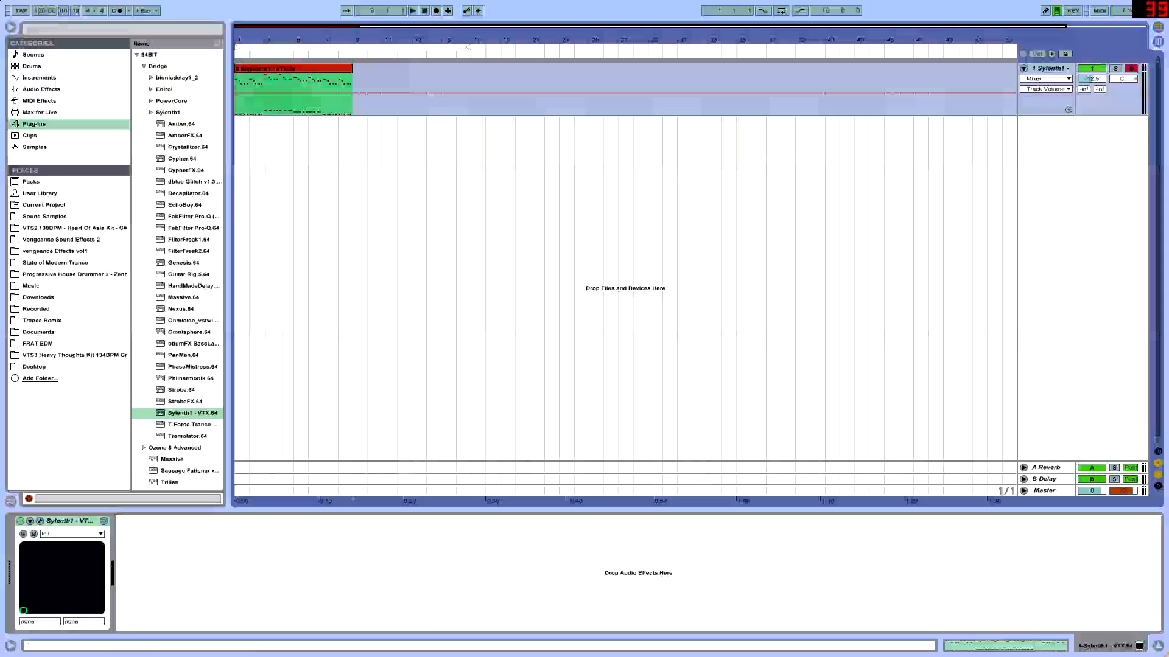
pyautogui.click(1048, 69)
pyautogui.click(40, 521)
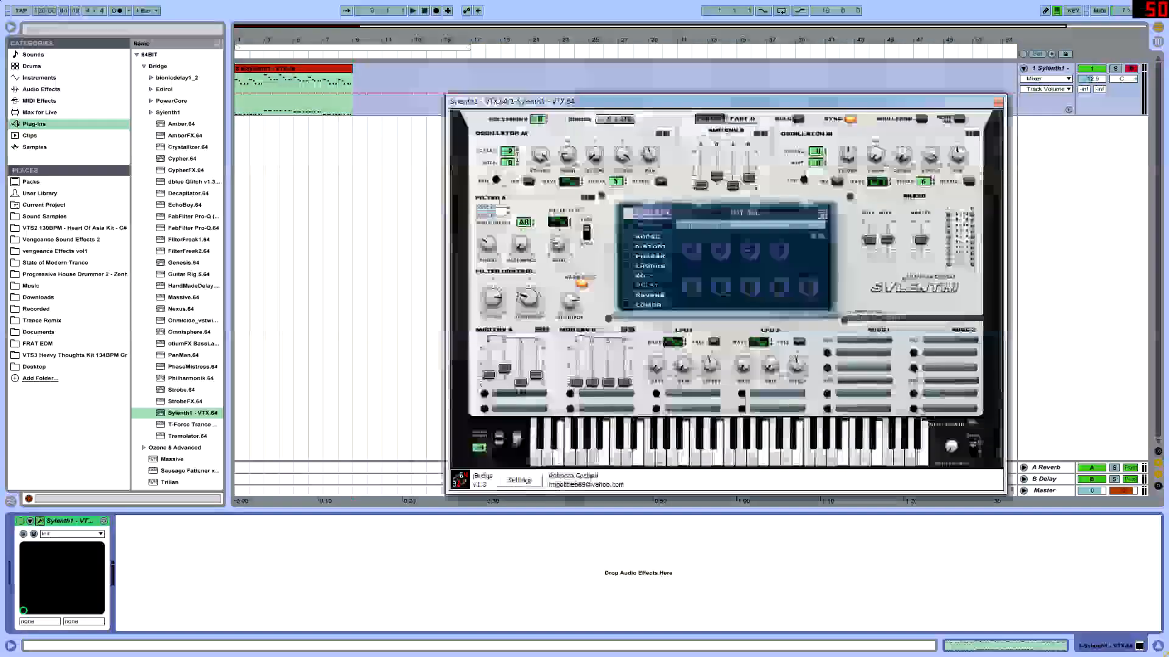
pyautogui.moveTo(609, 102); pyautogui.dragTo(502, 99)
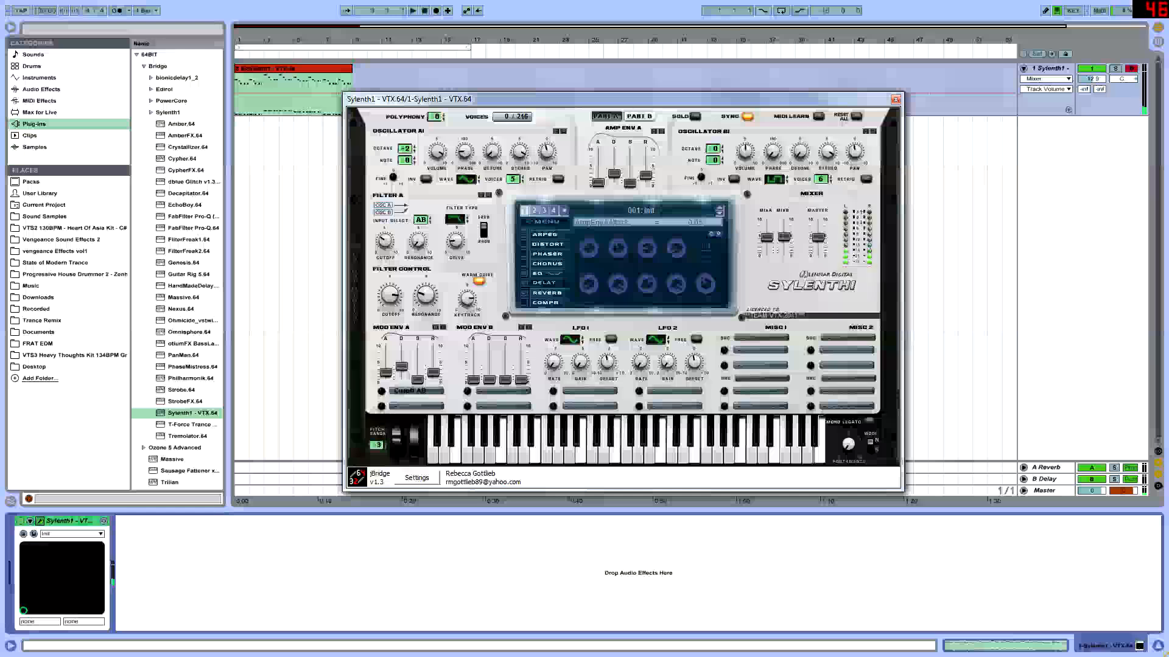
# Step: Try a longer amp envelope attack on both Part A and Part B and compare the two parts
pyautogui.moveTo(598, 182); pyautogui.dragTo(599, 164)
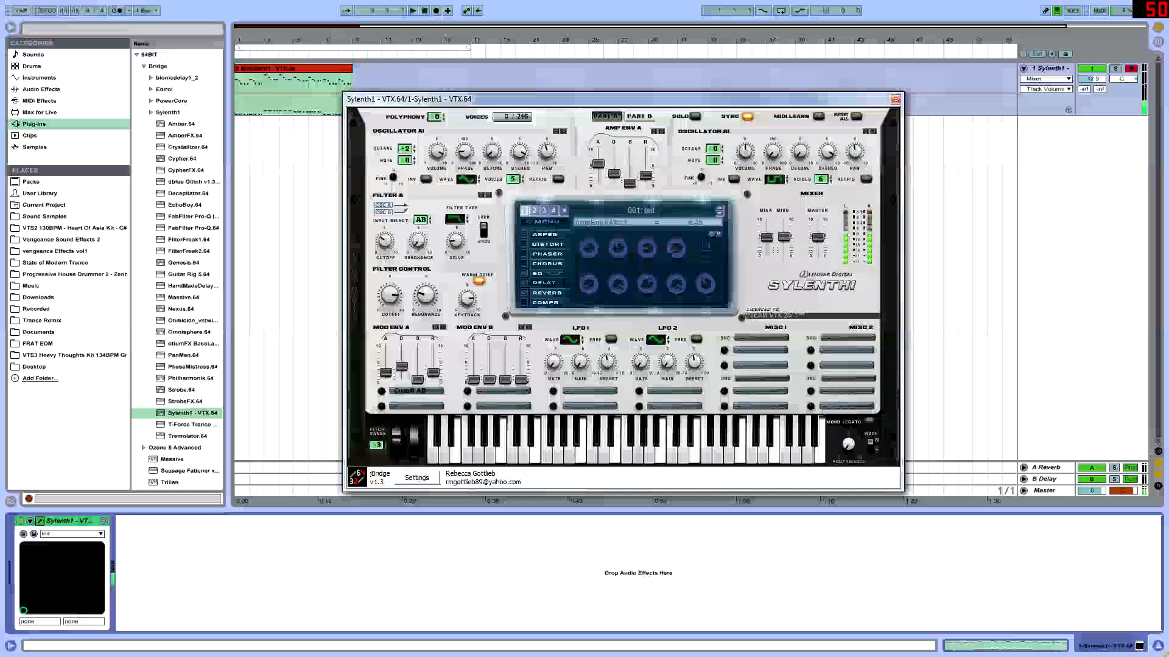
pyautogui.click(639, 116)
pyautogui.moveTo(598, 182); pyautogui.dragTo(598, 162)
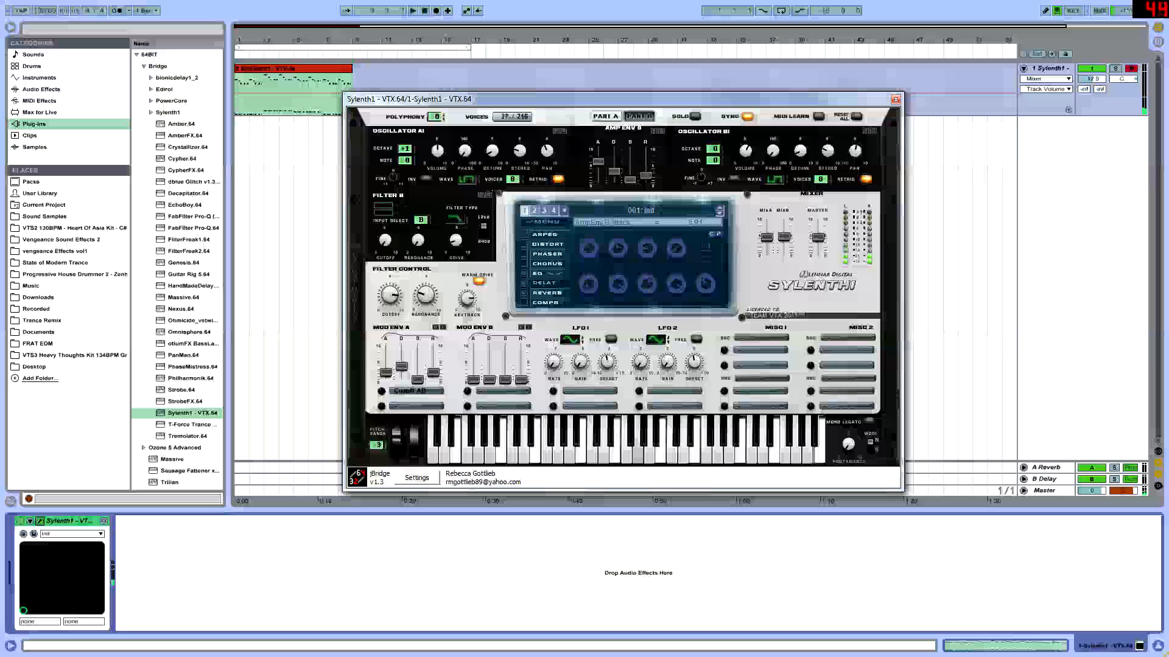
pyautogui.click(606, 116)
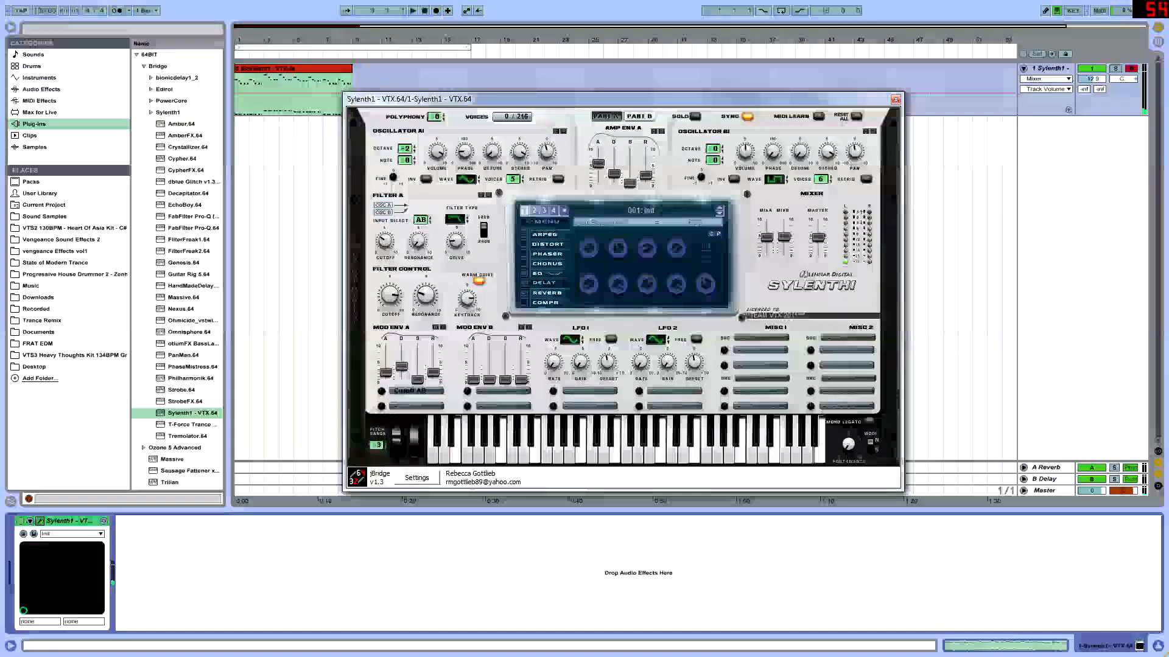
pyautogui.click(638, 116)
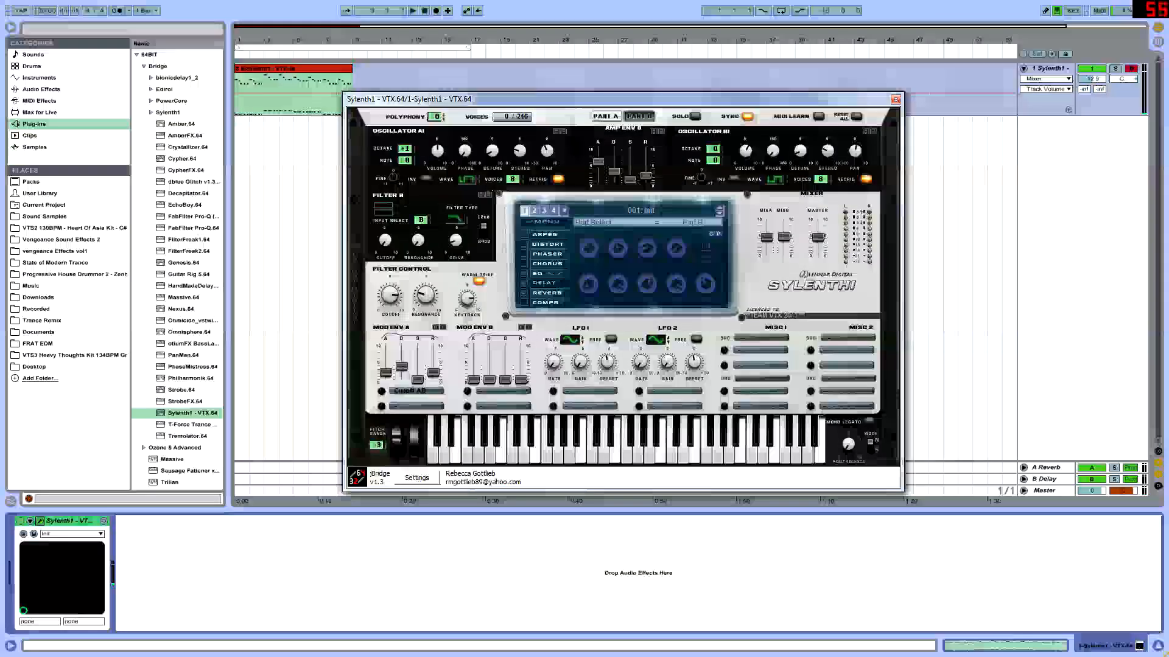
pyautogui.click(605, 116)
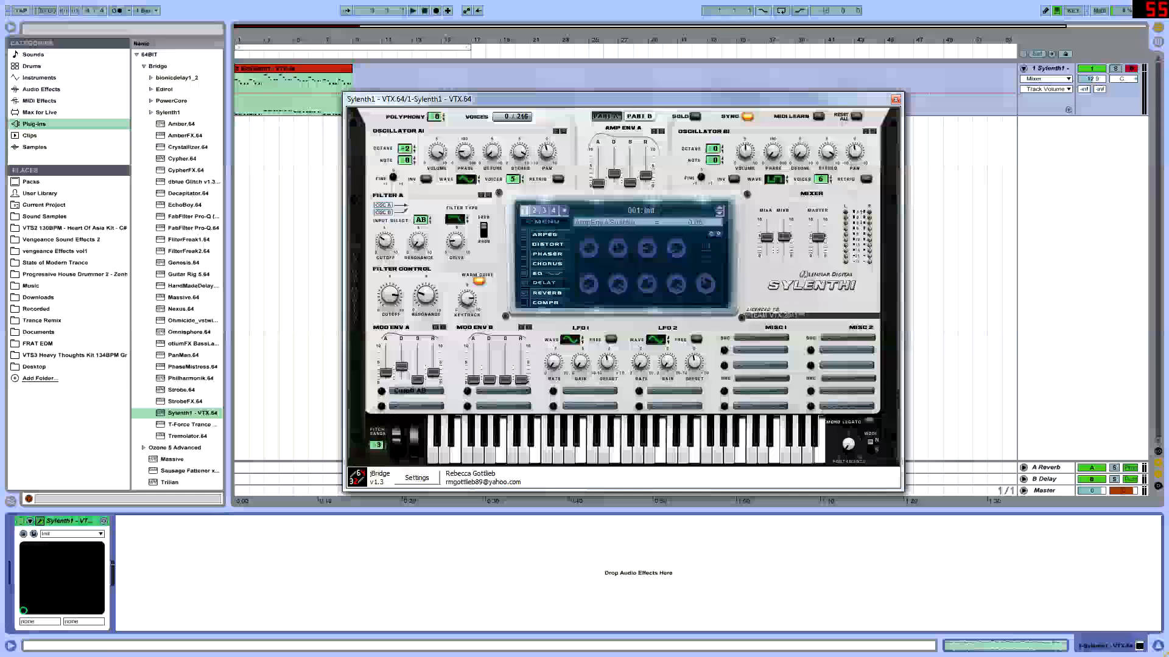
# Step: Raise the amp envelope decay in both parts to 10 and play the clip to hear the effect
pyautogui.click(639, 116)
pyautogui.moveTo(614, 171); pyautogui.dragTo(614, 148)
pyautogui.click(605, 116)
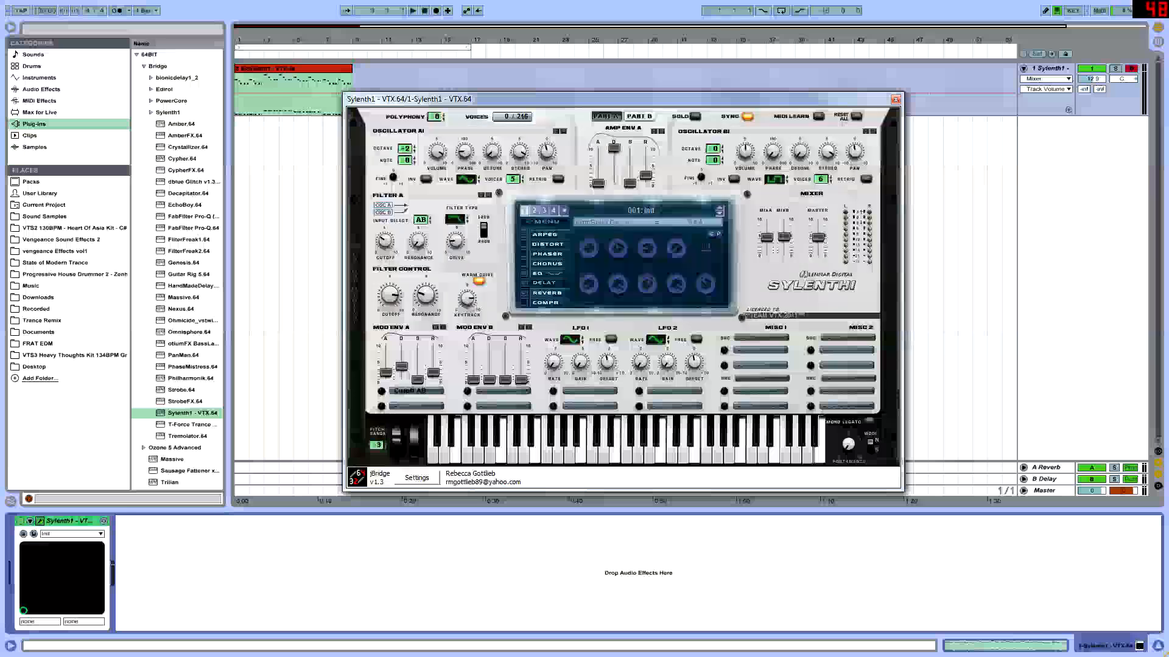
pyautogui.press('space')
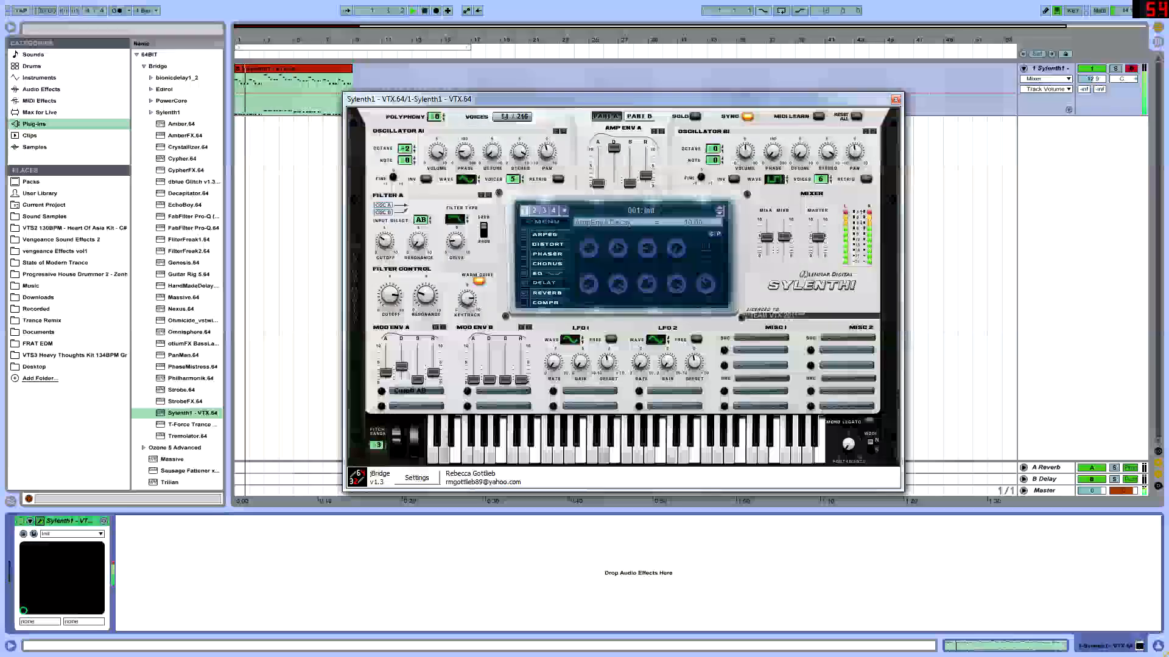
pyautogui.press('space')
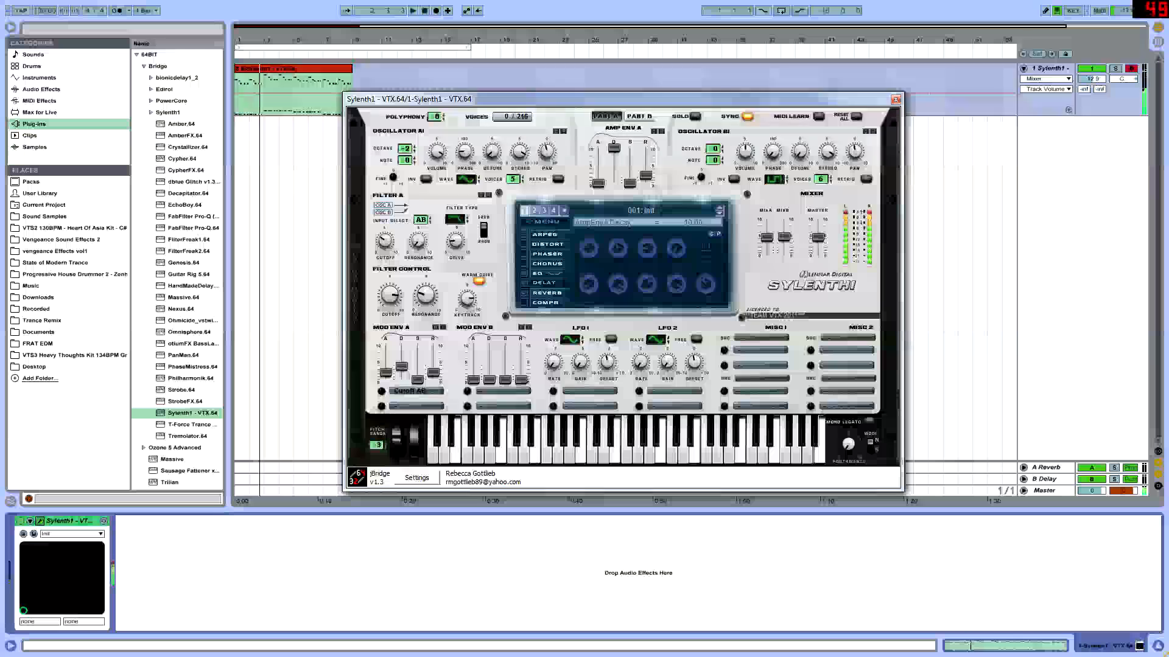
# Step: Lower the amp envelope decay of Part A and Part B to a short setting and audition the clip with it
pyautogui.moveTo(614, 148); pyautogui.dragTo(614, 173)
pyautogui.click(639, 116)
pyautogui.moveTo(614, 163); pyautogui.dragTo(614, 174)
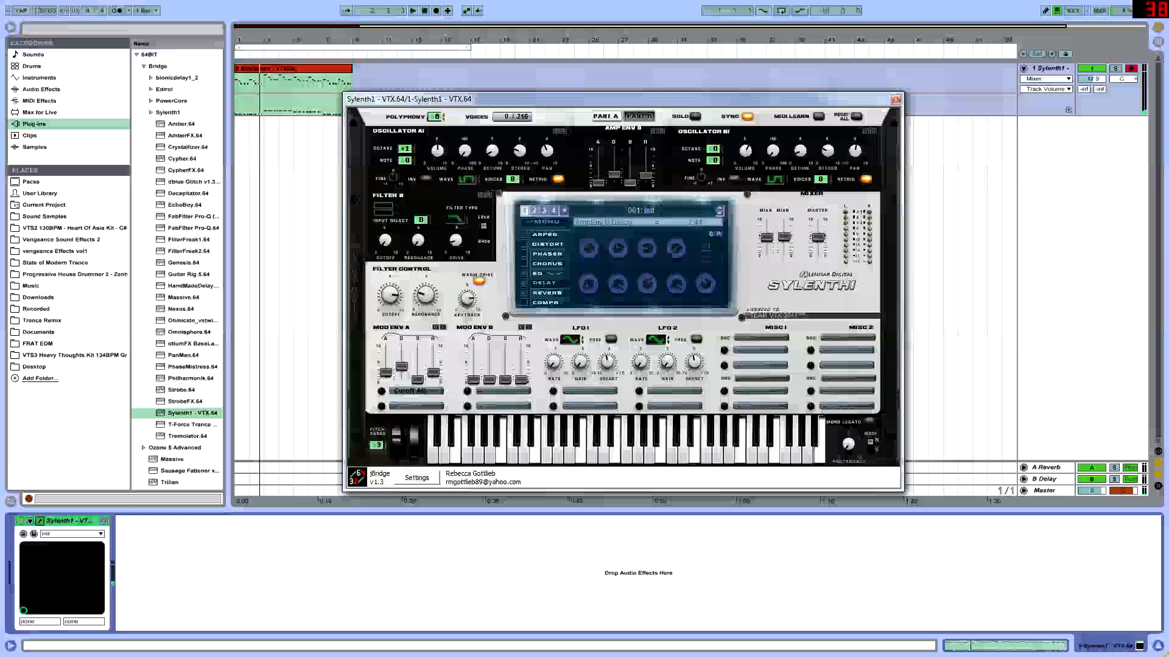
pyautogui.press('space')
pyautogui.moveTo(614, 175); pyautogui.dragTo(614, 173)
pyautogui.press('space')
pyautogui.click(605, 116)
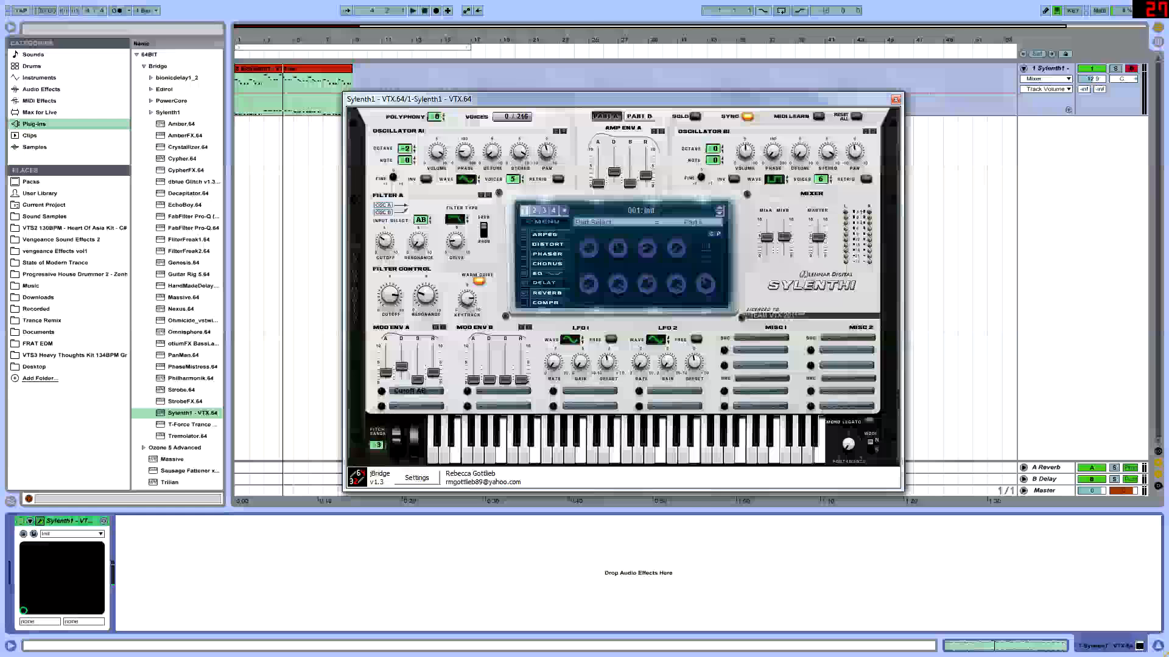
# Step: Compare the amp envelope settings of Part A and Part B, including release and Part A's decay
pyautogui.moveTo(646, 175)
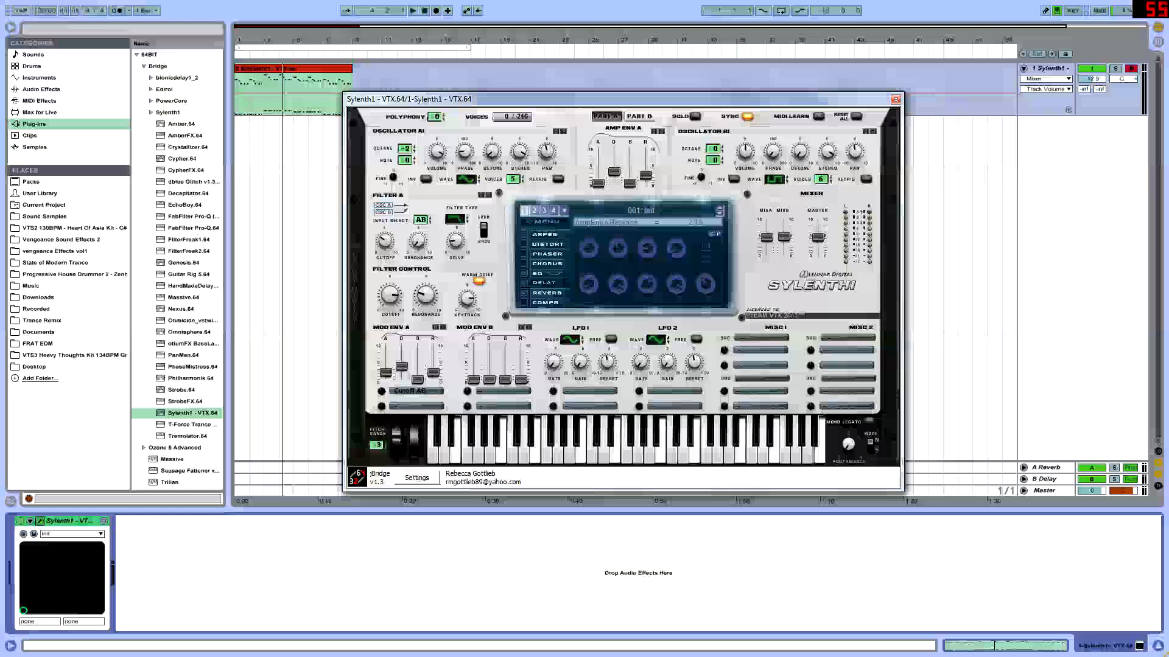
pyautogui.click(639, 115)
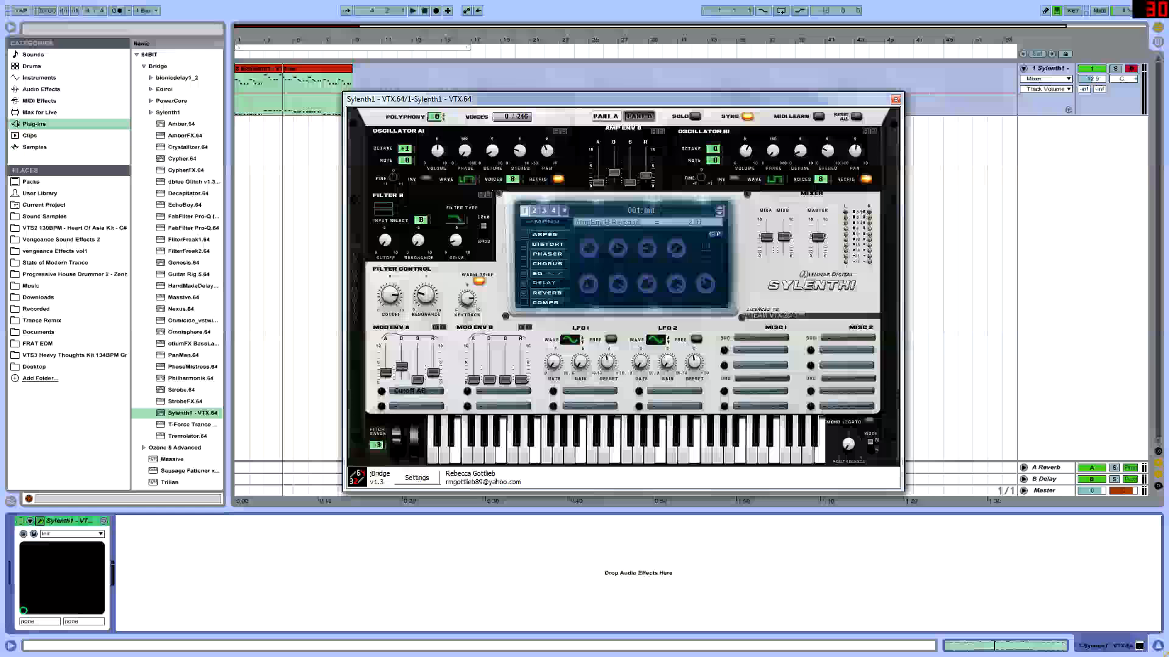
pyautogui.click(605, 115)
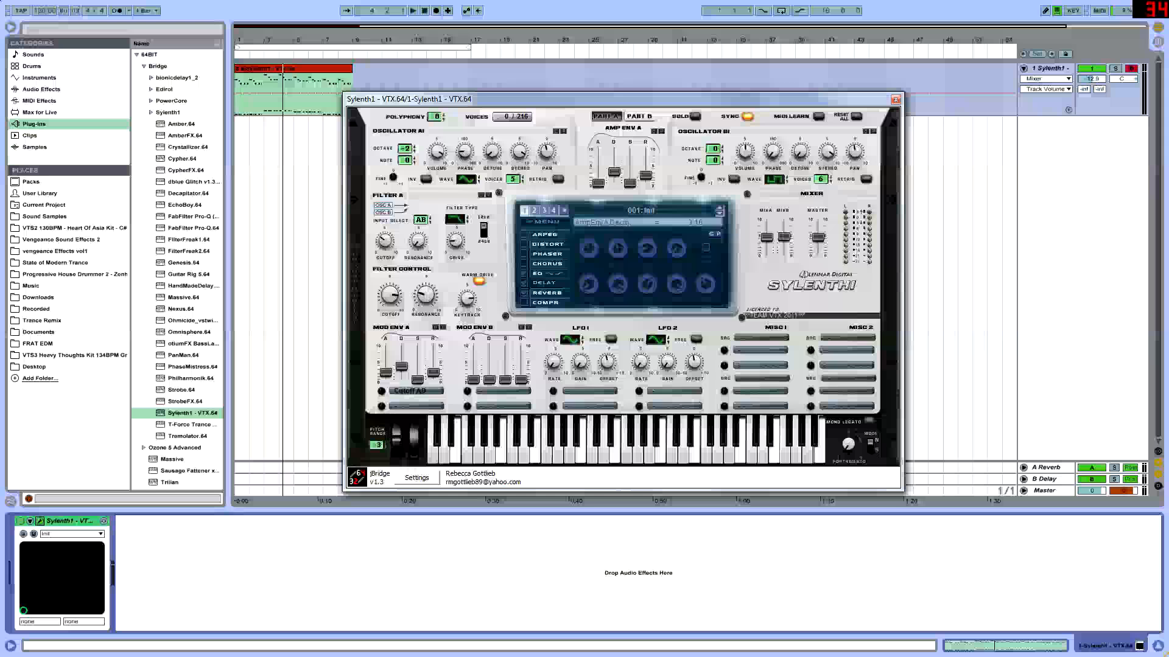
pyautogui.moveTo(614, 173); pyautogui.dragTo(614, 174)
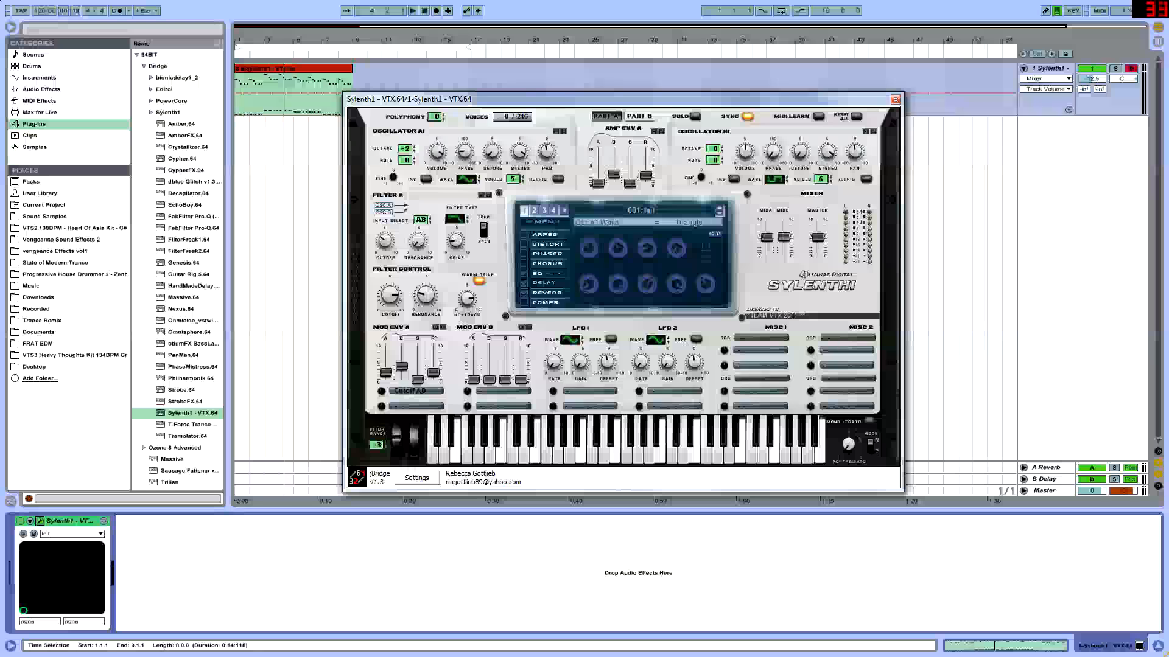
# Step: Play the clip from its start to audition the patch, and stop playback
pyautogui.click(304, 69)
pyautogui.press('Home')
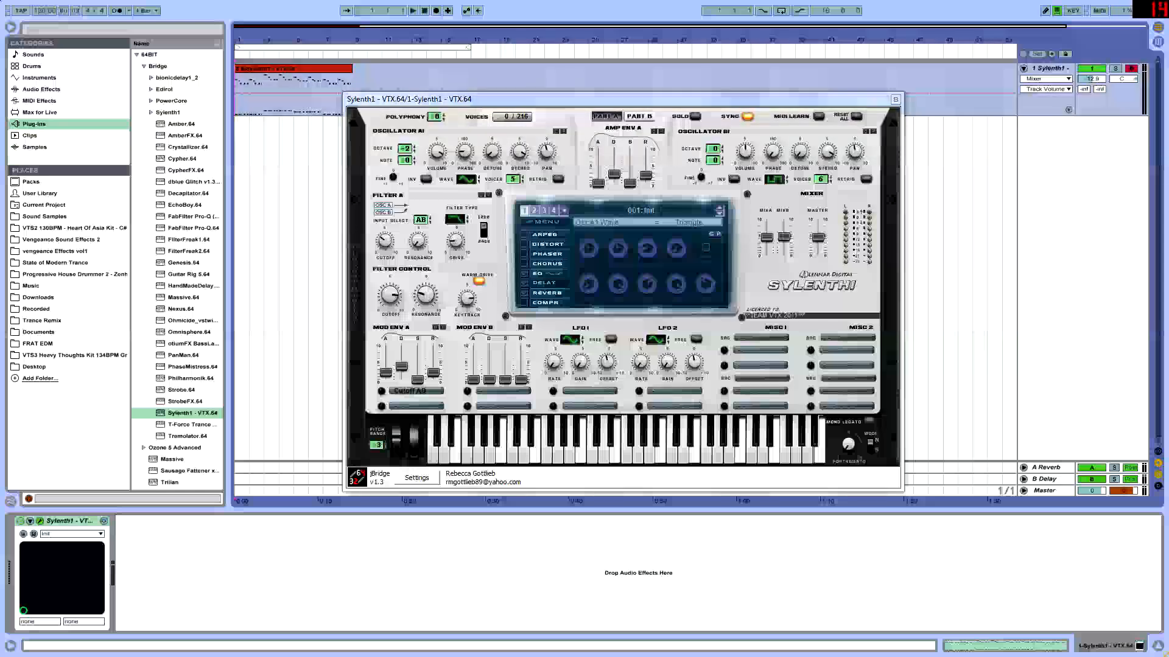
pyautogui.press('space')
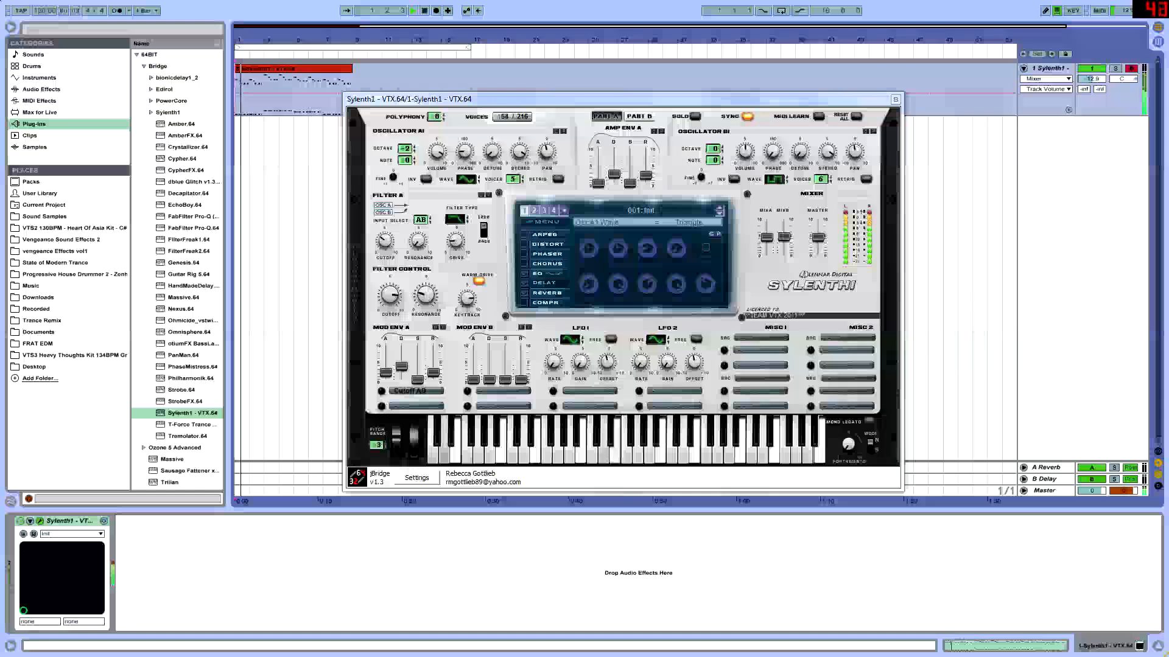
pyautogui.press('space')
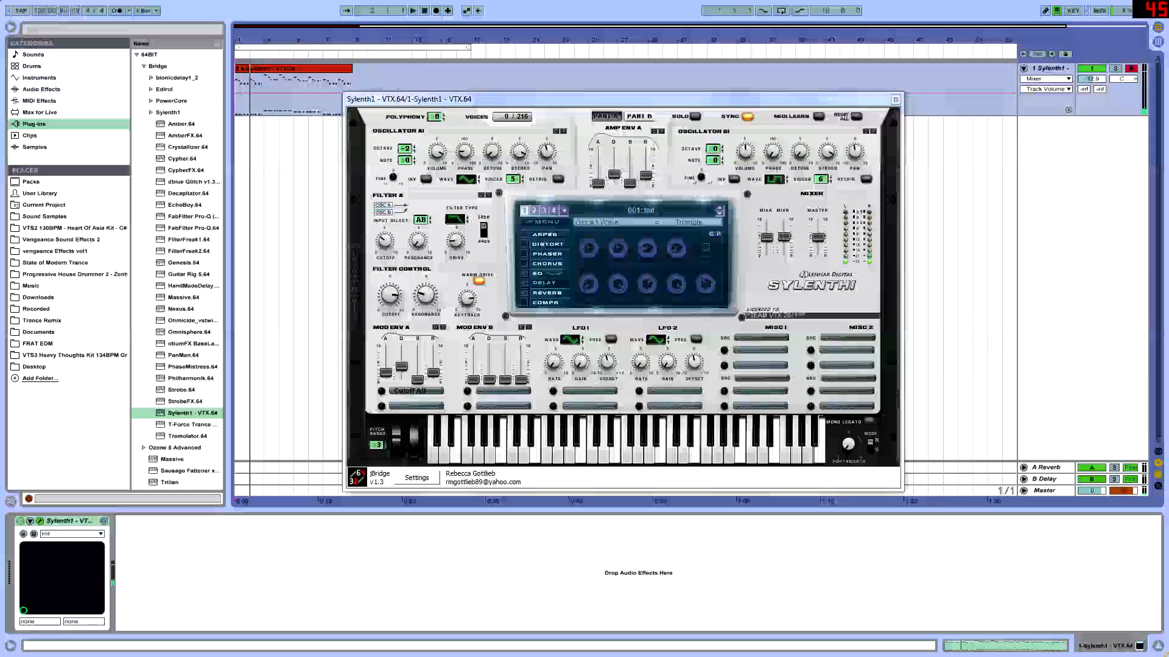
# Step: Examine oscillator A1's volume, phase, pan and voices settings
pyautogui.click(437, 151)
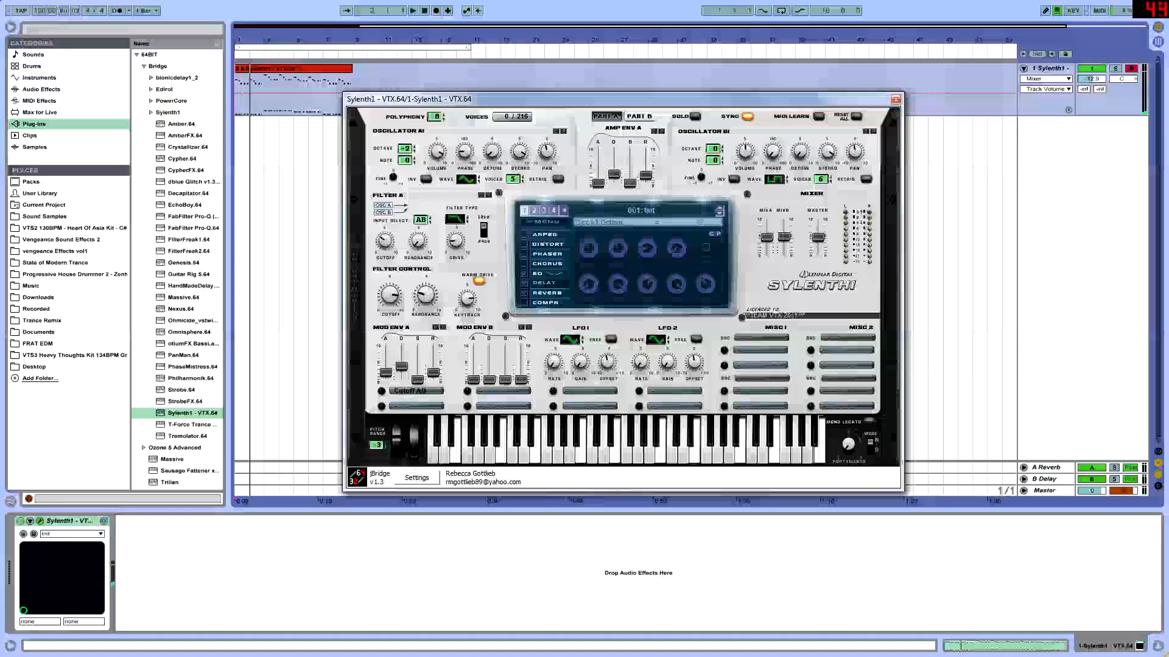
pyautogui.moveTo(437, 152); pyautogui.dragTo(437, 149)
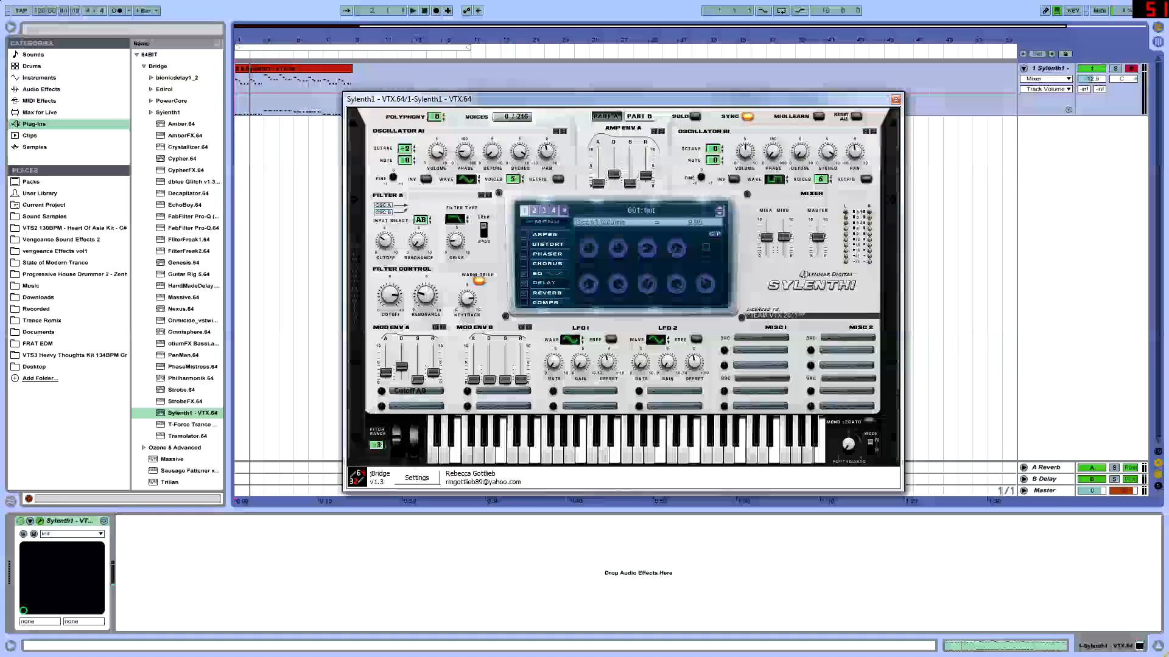
pyautogui.moveTo(464, 152)
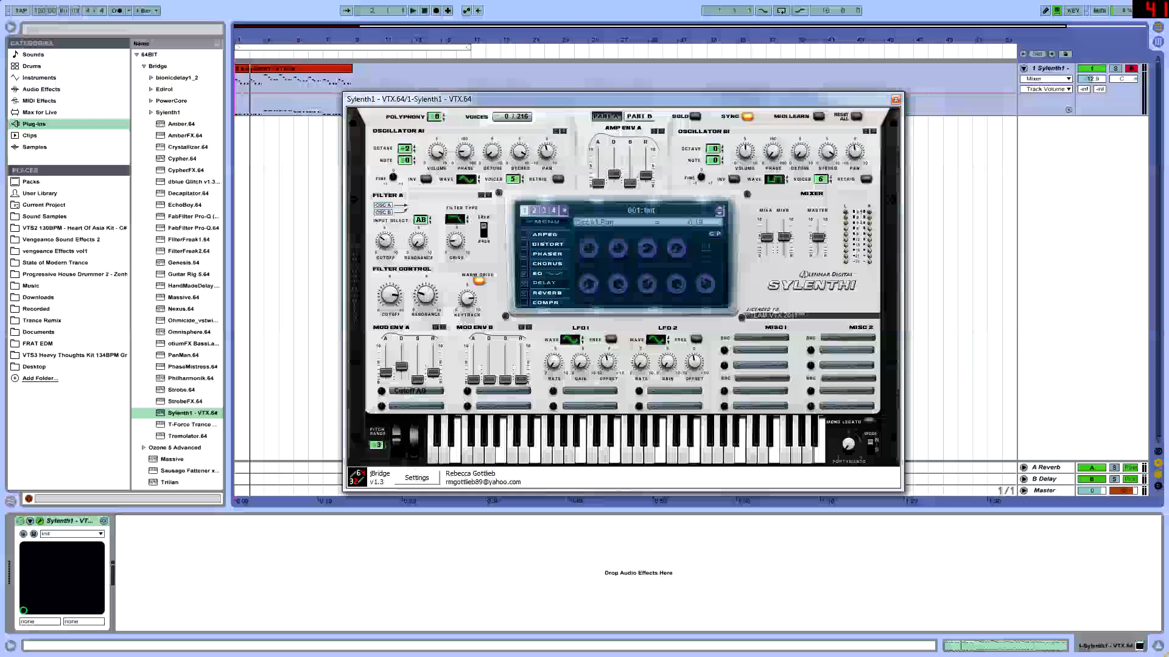
pyautogui.moveTo(513, 179)
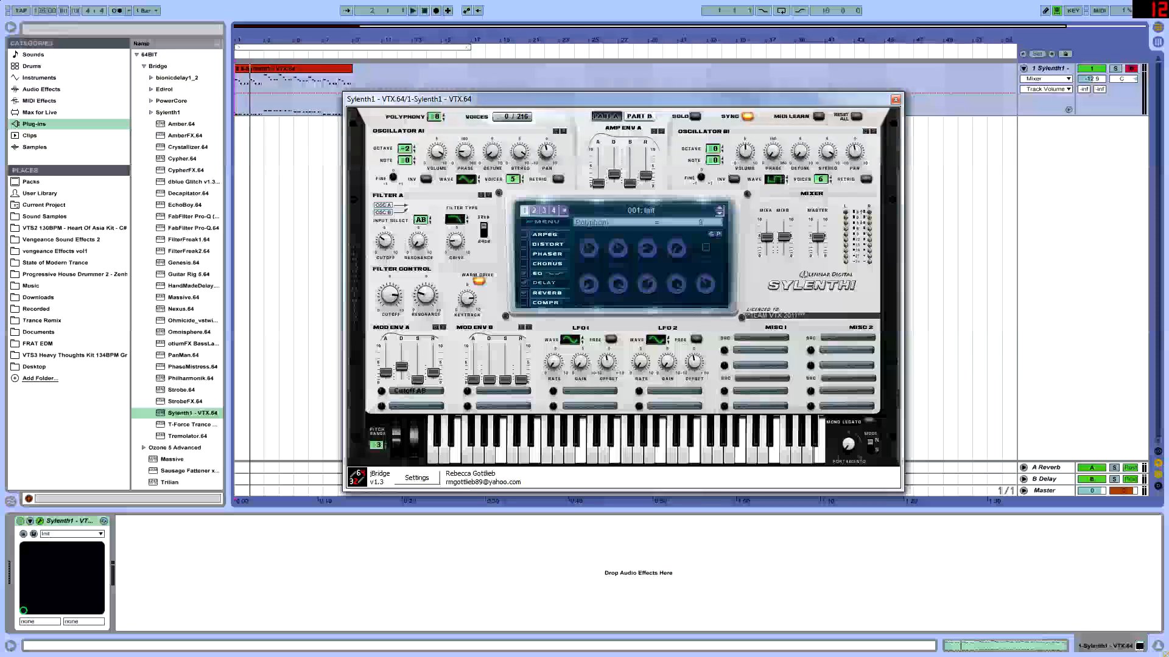
# Step: Open the Sylenth1 clip's MIDI notes and enlarge the note editor to show both the melody and the bass notes
pyautogui.click(236, 92)
pyautogui.doubleClick(292, 69)
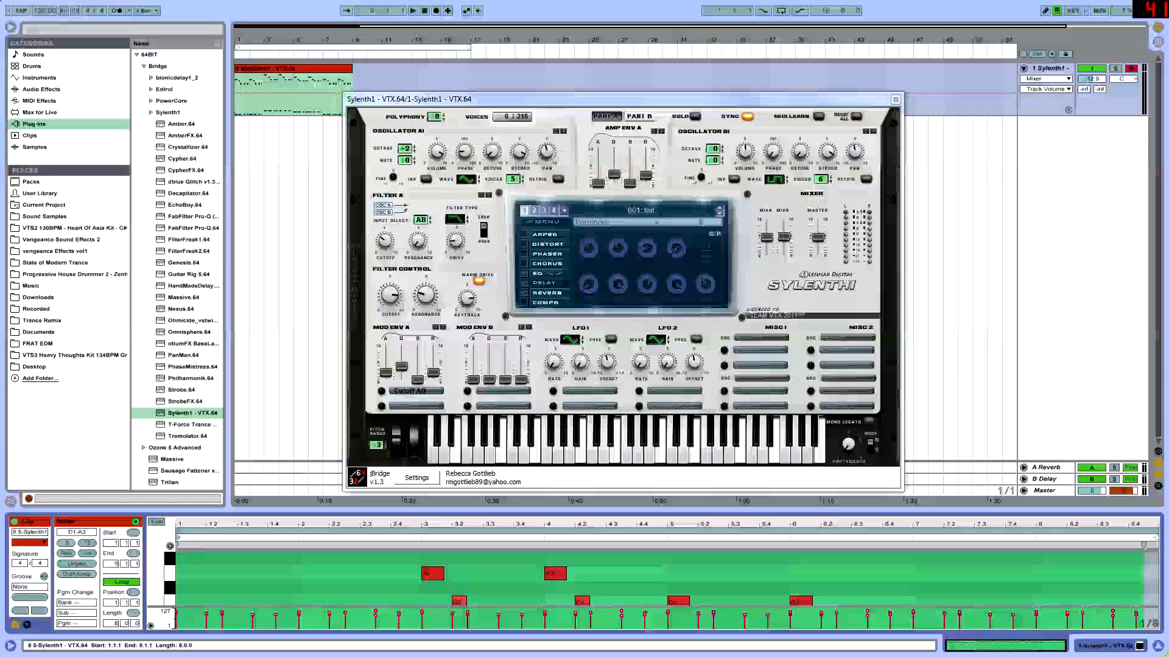
pyautogui.click(895, 100)
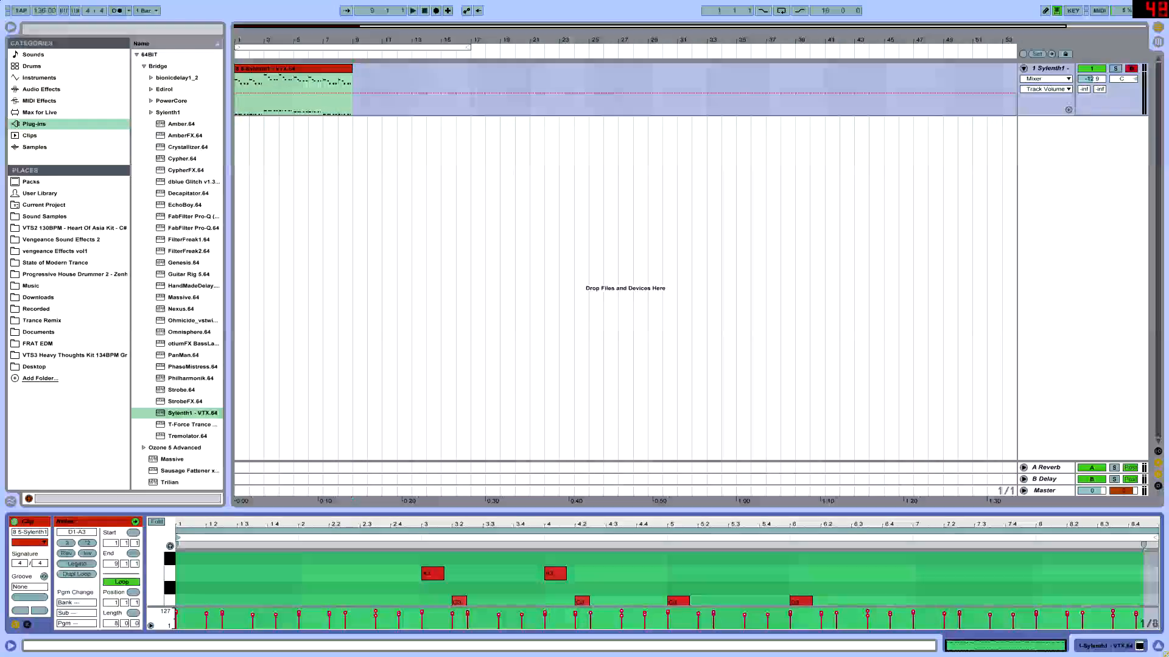
pyautogui.moveTo(608, 510); pyautogui.dragTo(609, 126)
pyautogui.scroll(-2, 609, 194)
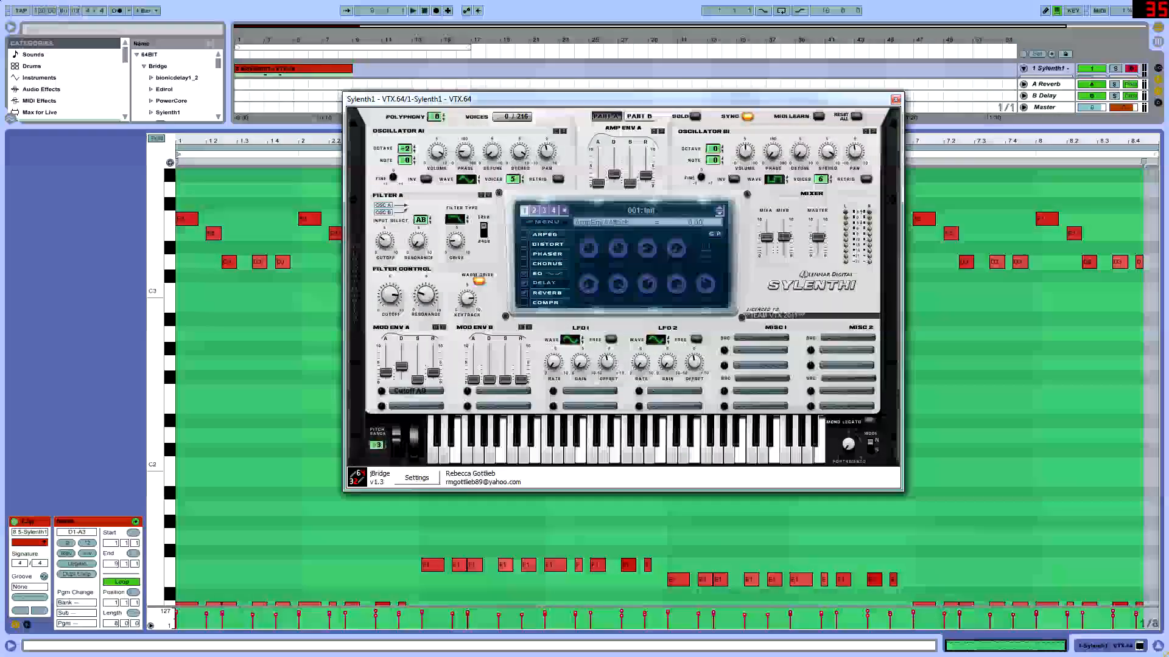
# Step: Move the Sylenth1 window clear of the MIDI notes and play the clip
pyautogui.moveTo(609, 100); pyautogui.dragTo(815, 135)
pyautogui.press('space')
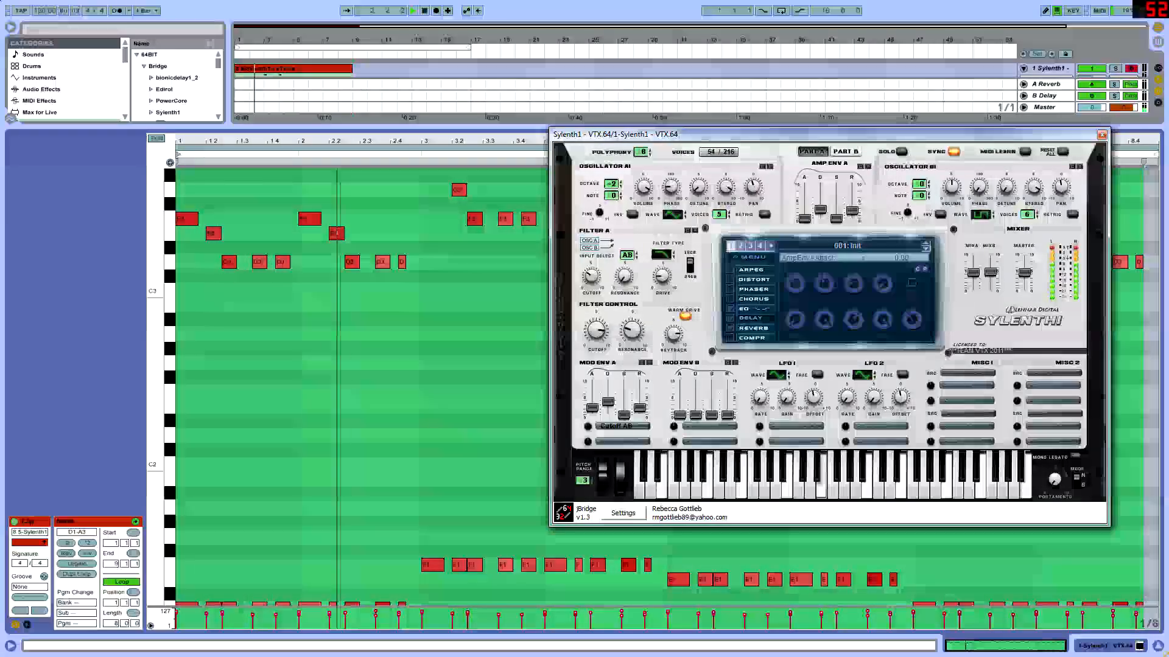
pyautogui.moveTo(872, 138); pyautogui.dragTo(1056, 148)
pyautogui.press('space')
# Step: Delete the low notes between D1 and F1 from the clip and play the melody without them
pyautogui.click(669, 341)
pyautogui.scroll(-2, 669, 341)
pyautogui.moveTo(190, 276); pyautogui.dragTo(1158, 561)
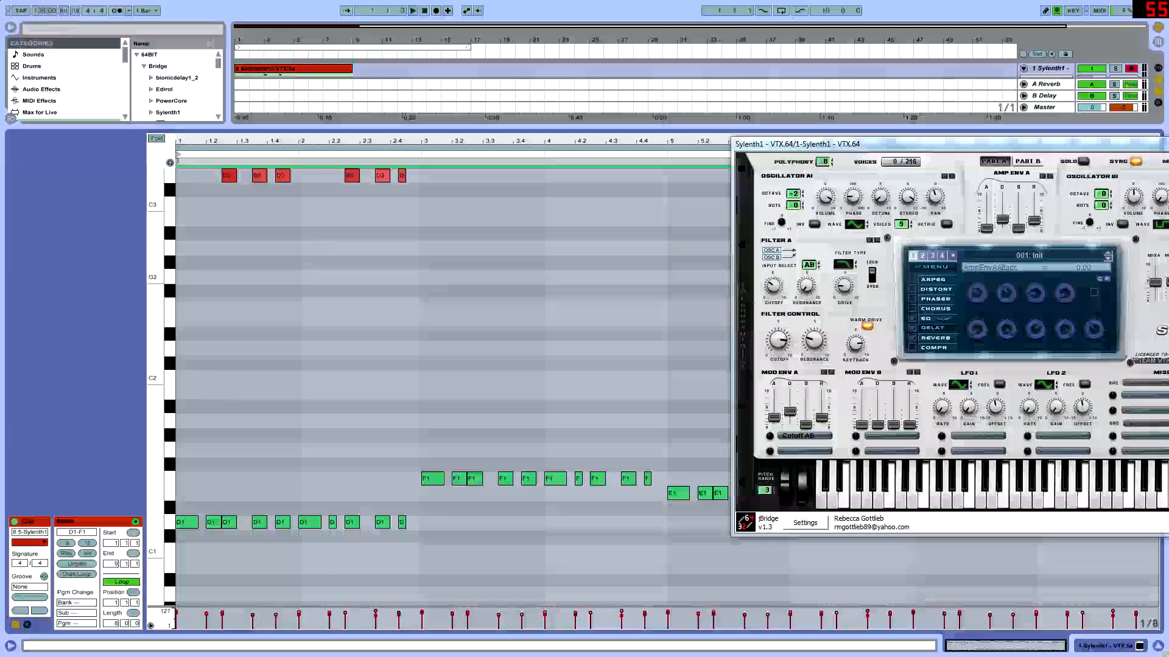
pyautogui.press('Delete')
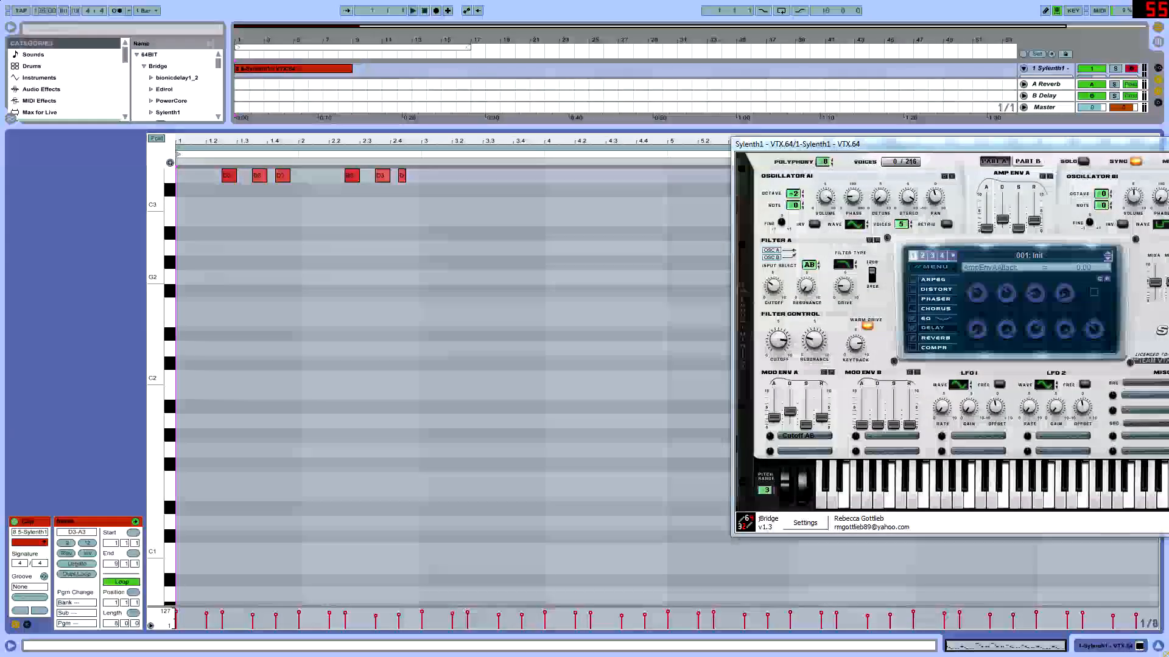
pyautogui.moveTo(986, 145); pyautogui.dragTo(714, 139)
pyautogui.press('space')
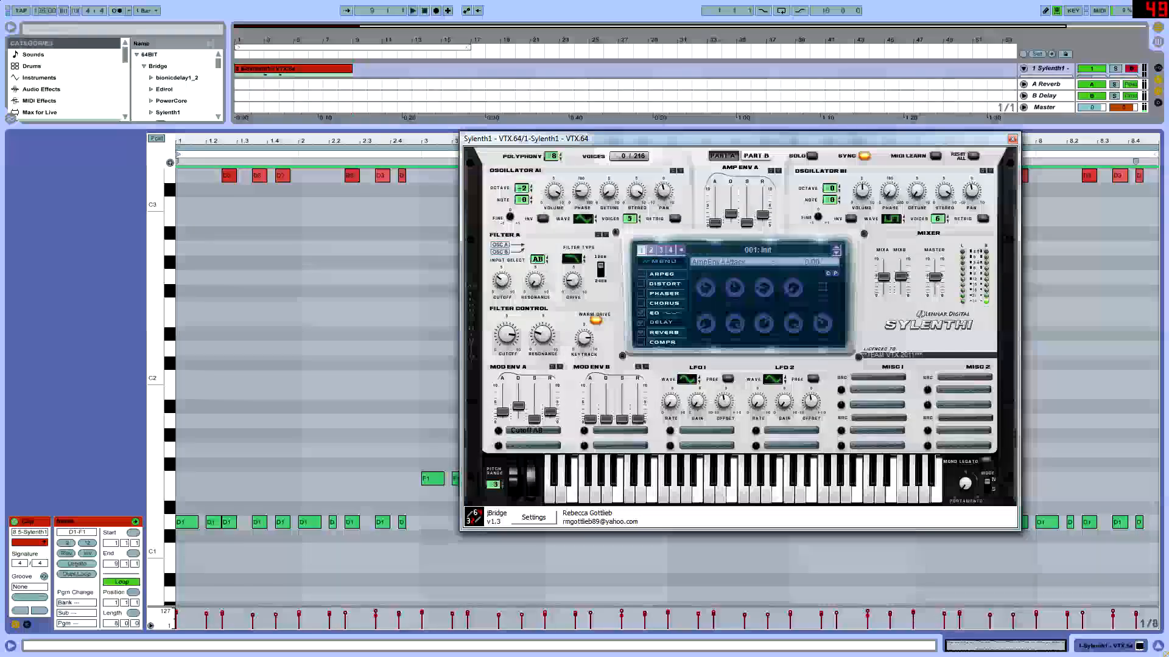
# Step: Leave the note editor for the track's device view and bring back the Sylenth1 plug-in window
pyautogui.hotkey('ctrl', 'alt', 'p')
pyautogui.hotkey('ctrl', 'alt', 'l')
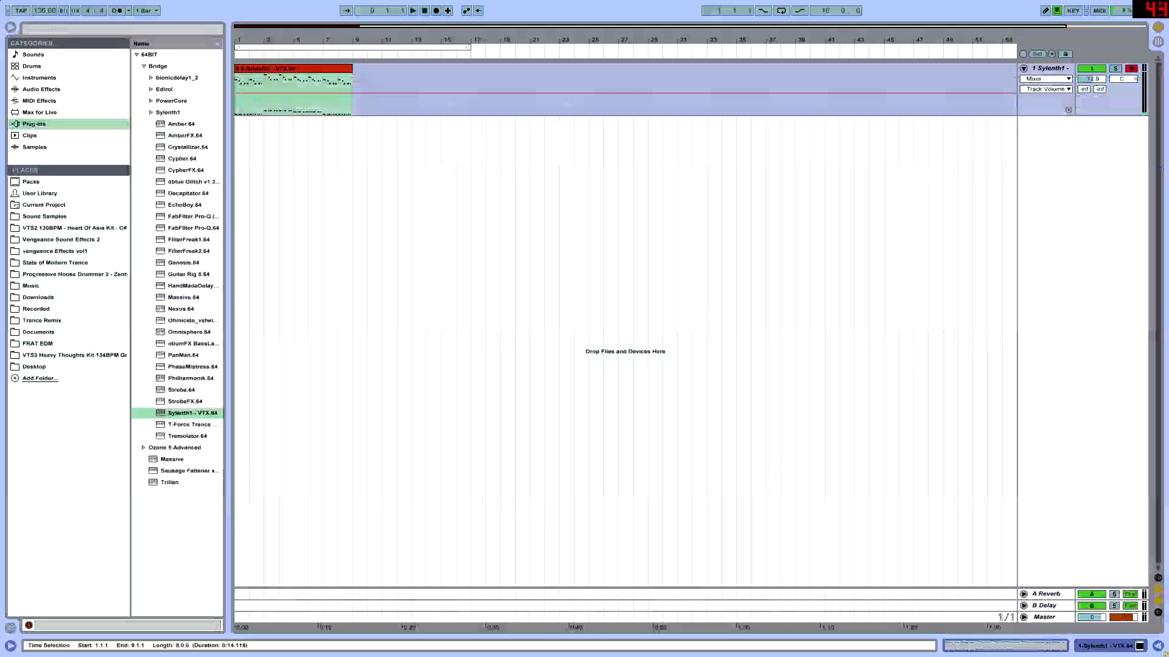
pyautogui.hotkey('shift', 'Tab')
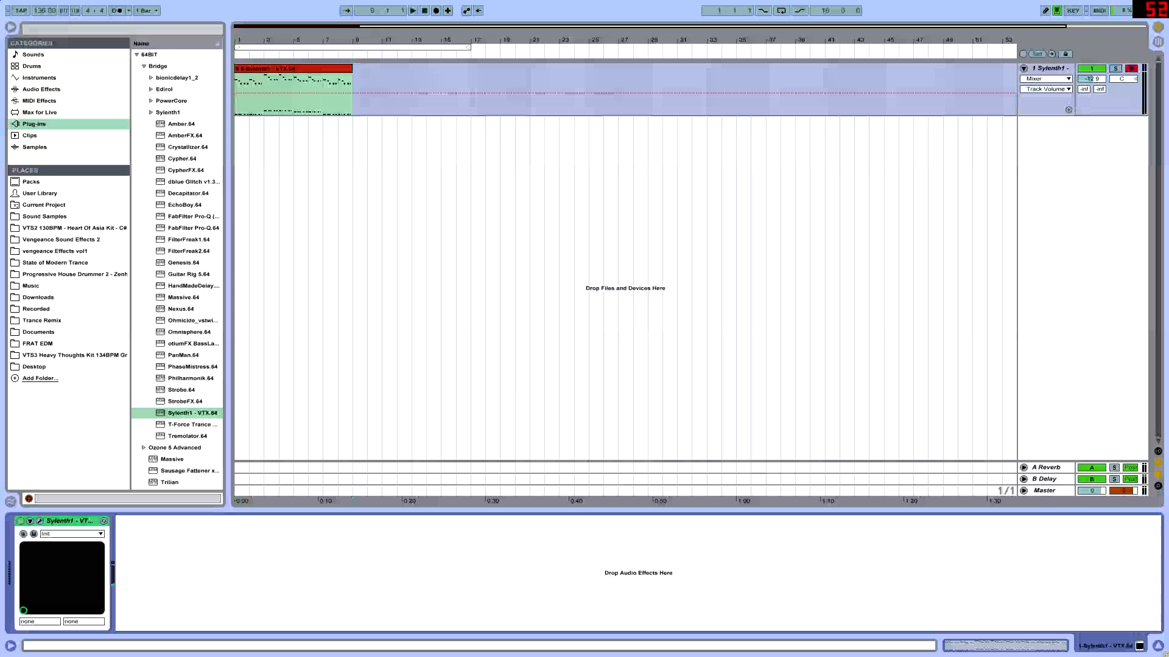
pyautogui.hotkey('ctrl', 'alt', 'p')
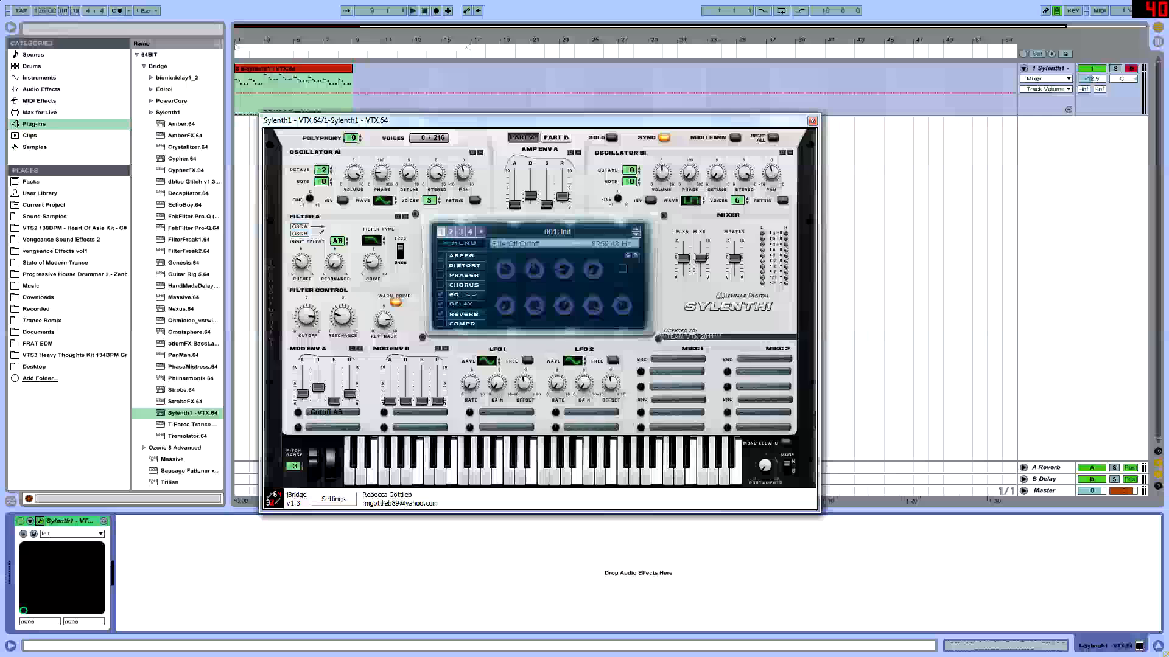
# Step: Examine the filter control's resonance and keytrack settings, and show Part B of the patch
pyautogui.moveTo(342, 316)
pyautogui.moveTo(384, 319)
pyautogui.click(555, 137)
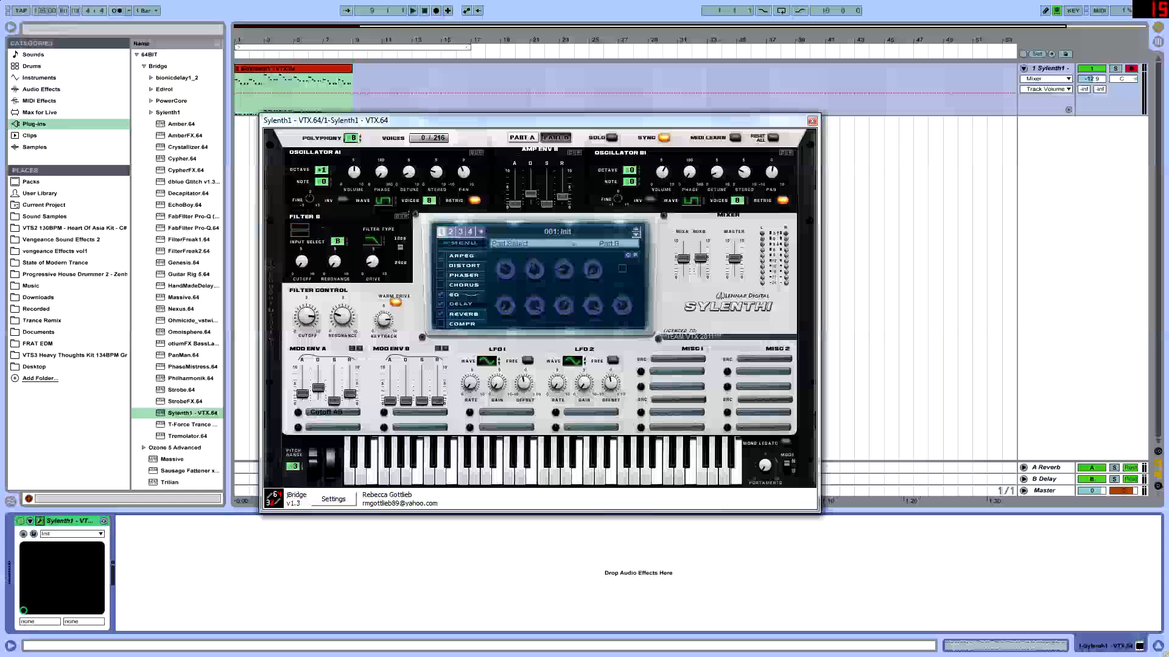
# Step: Examine Part B's oscillator waveform, amp envelope attack and release, and the detune and volume settings of its oscillators
pyautogui.click(383, 200)
pyautogui.moveTo(515, 203)
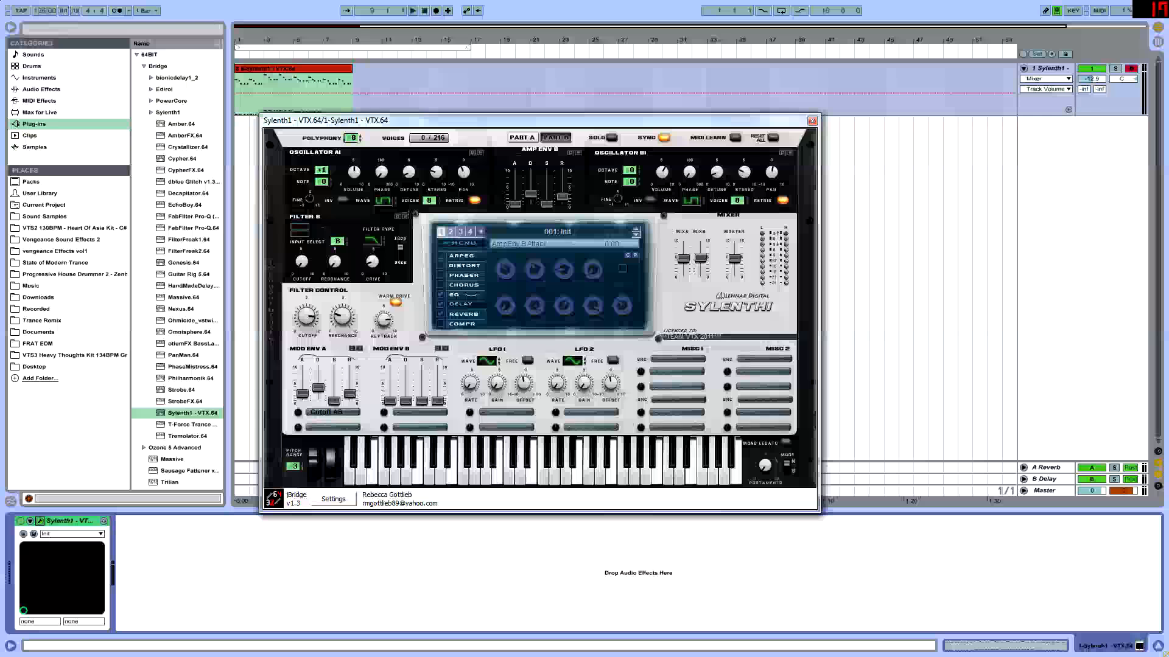
pyautogui.moveTo(716, 172)
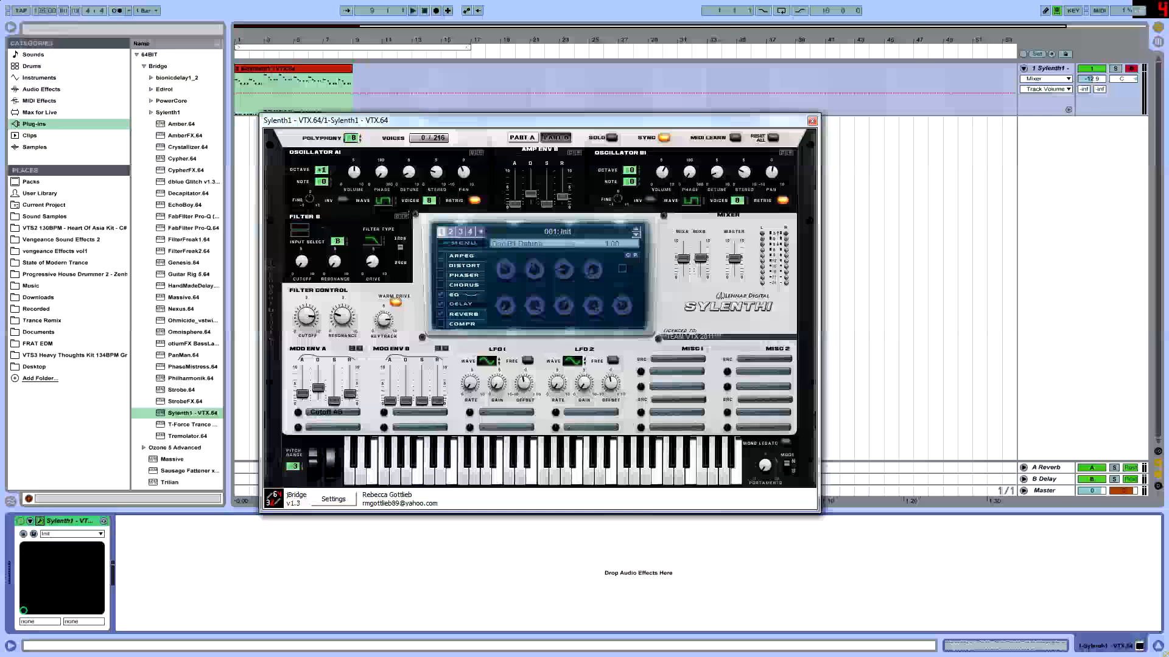
pyautogui.moveTo(772, 172)
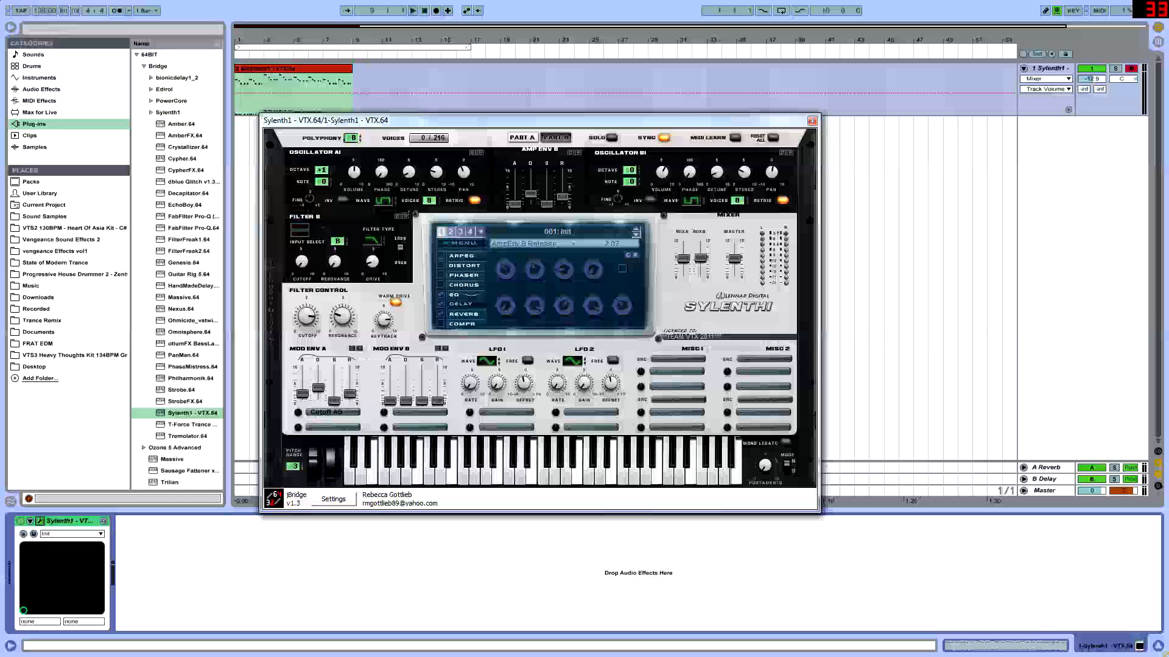
pyautogui.moveTo(691, 201)
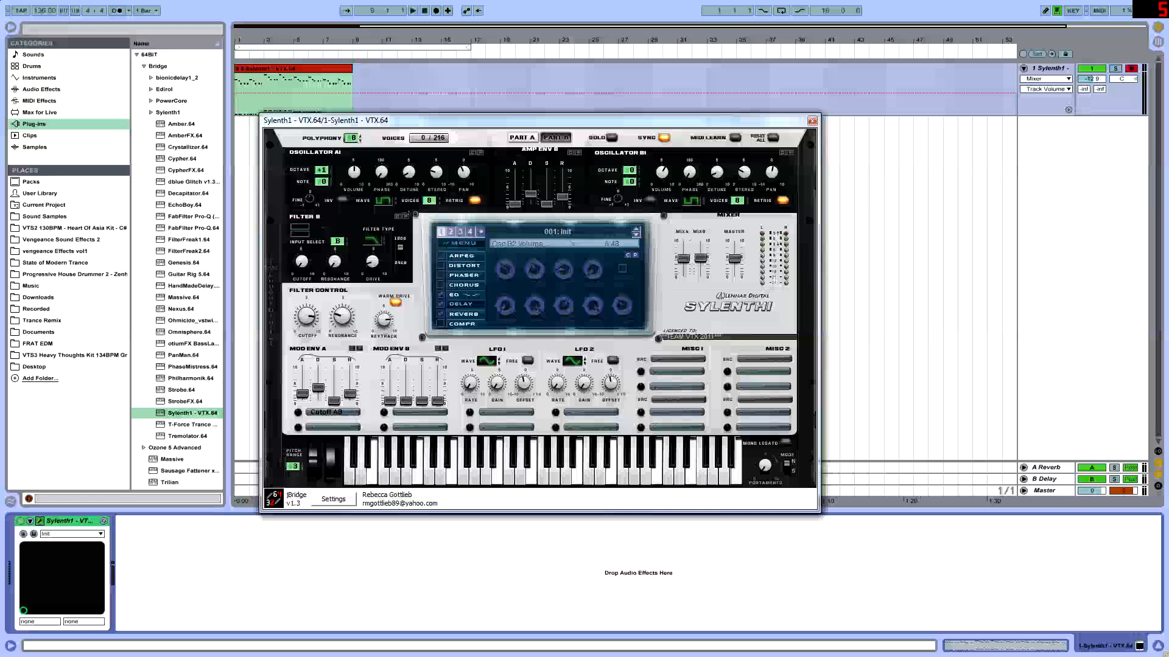
# Step: Move the Sylenth1 window aside and choose Cutoff AB as Mod Env A's modulation target
pyautogui.moveTo(599, 124); pyautogui.dragTo(706, 113)
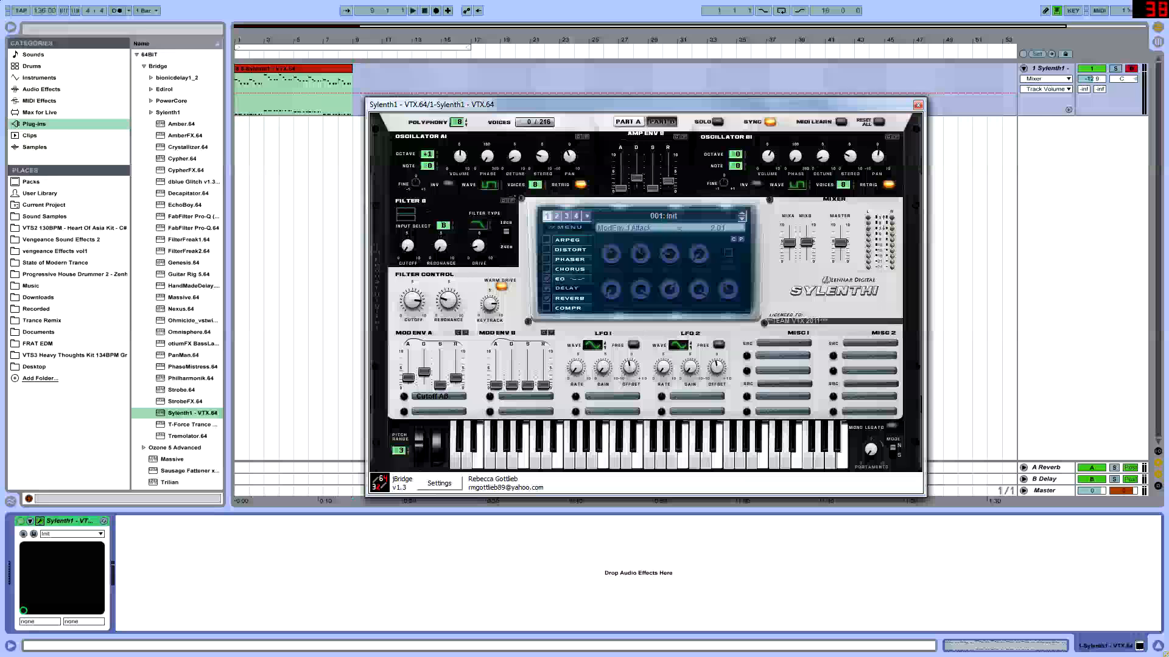
pyautogui.click(432, 396)
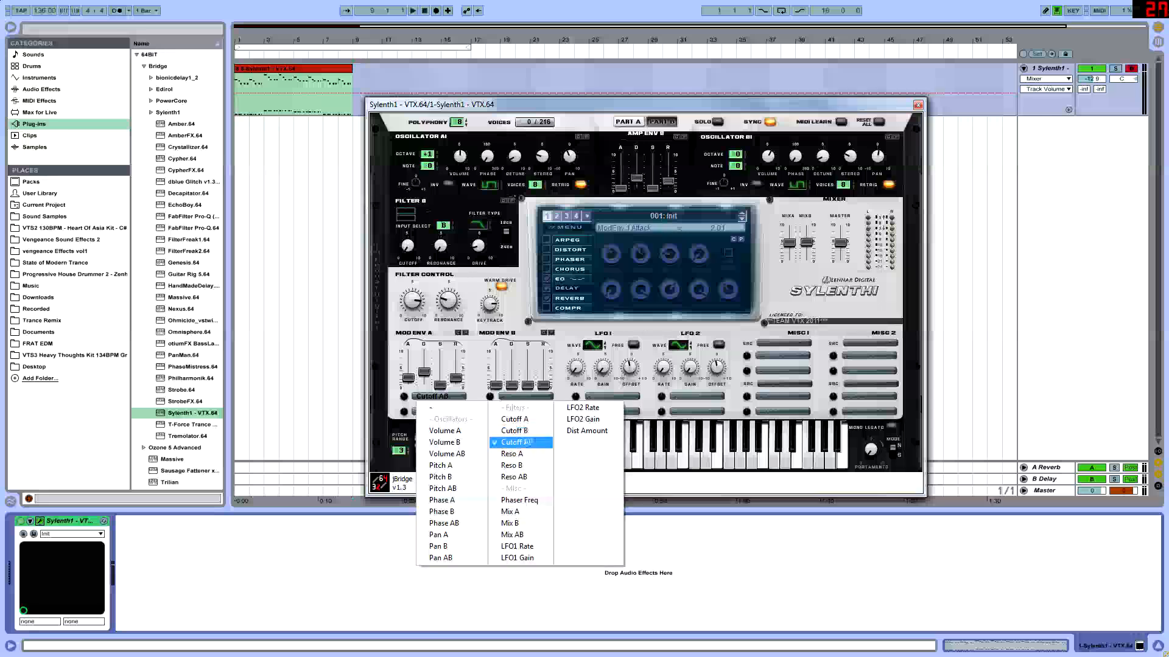
pyautogui.click(514, 442)
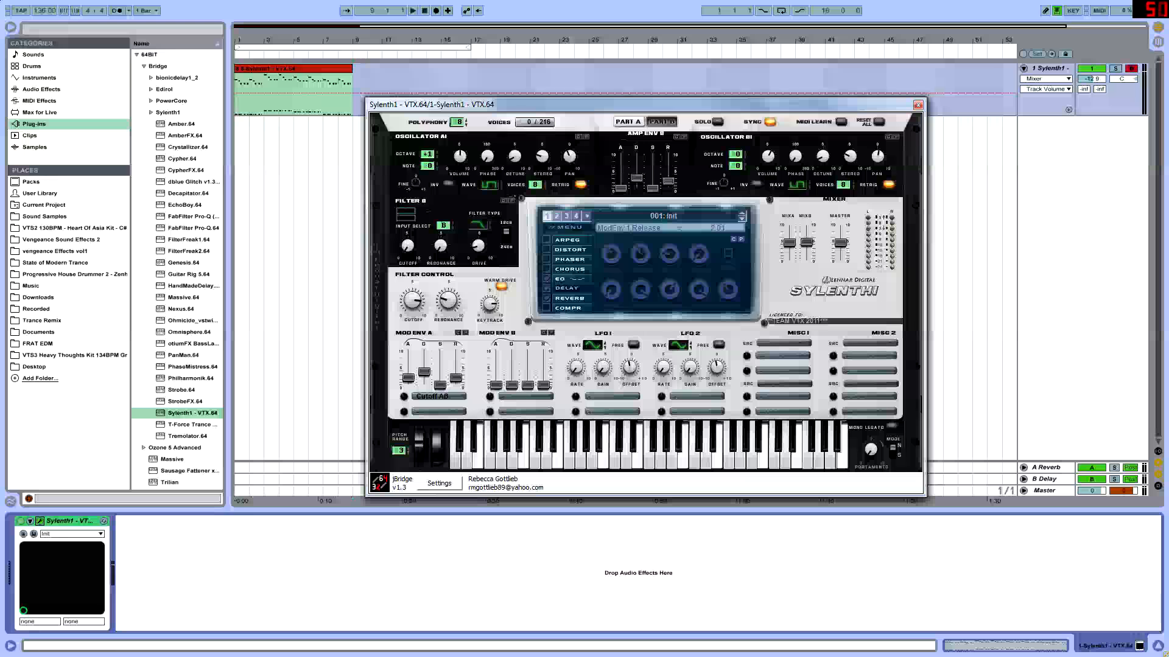
# Step: Examine the EQ effect's bass and treble settings, and show the delay settings
pyautogui.click(561, 279)
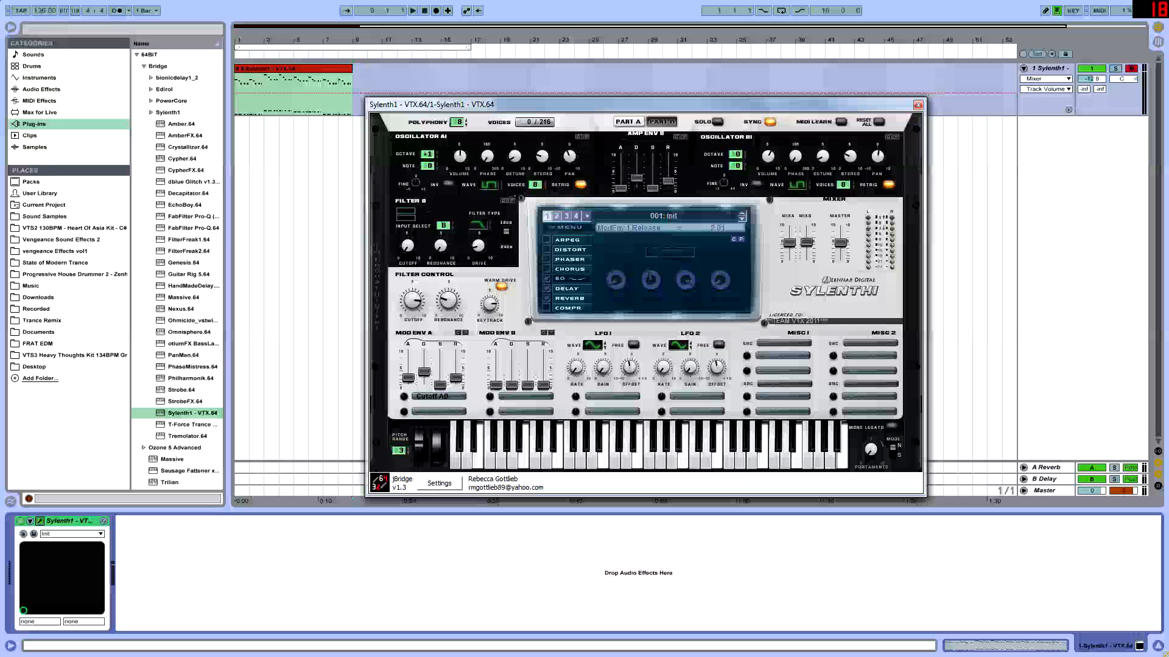
pyautogui.click(669, 252)
pyautogui.moveTo(615, 281); pyautogui.dragTo(616, 277)
pyautogui.click(651, 280)
pyautogui.click(685, 280)
pyautogui.click(720, 281)
pyautogui.click(568, 289)
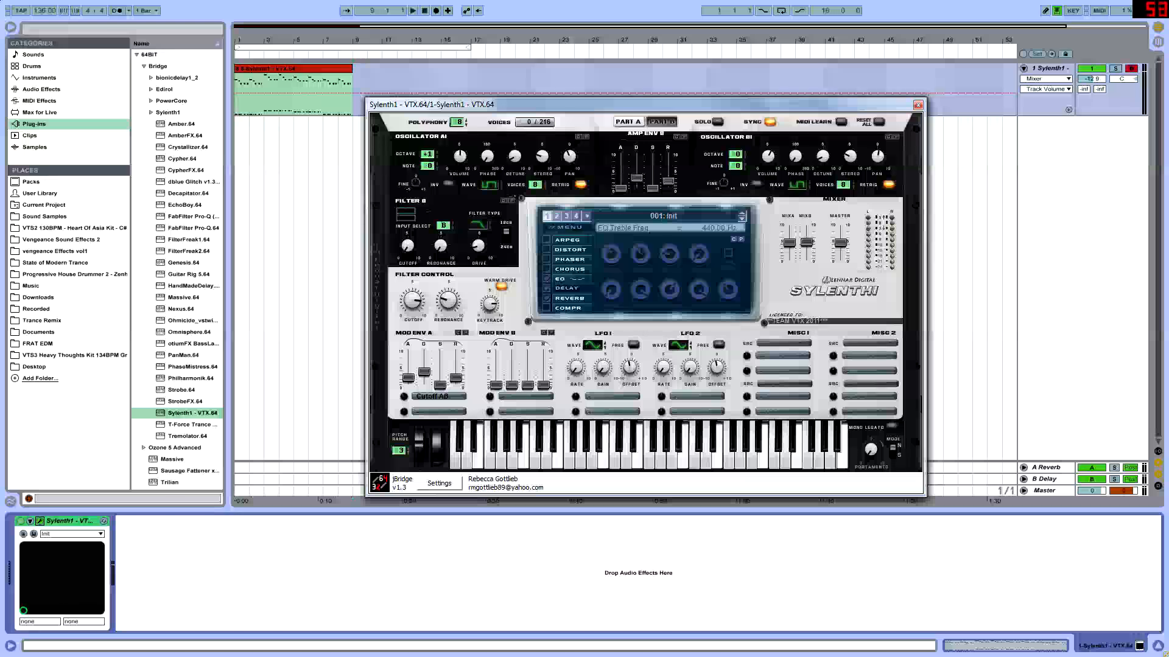
# Step: Solo the Sylenth1 track and audition the clip from its start
pyautogui.click(1115, 69)
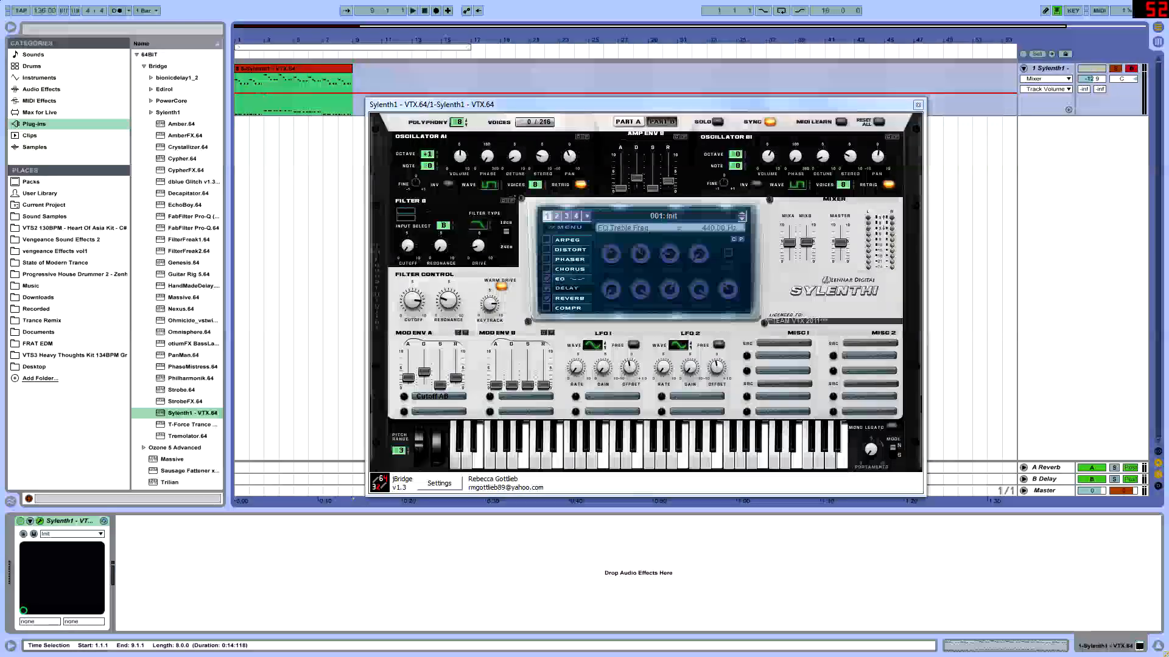
pyautogui.click(236, 104)
pyautogui.press('space')
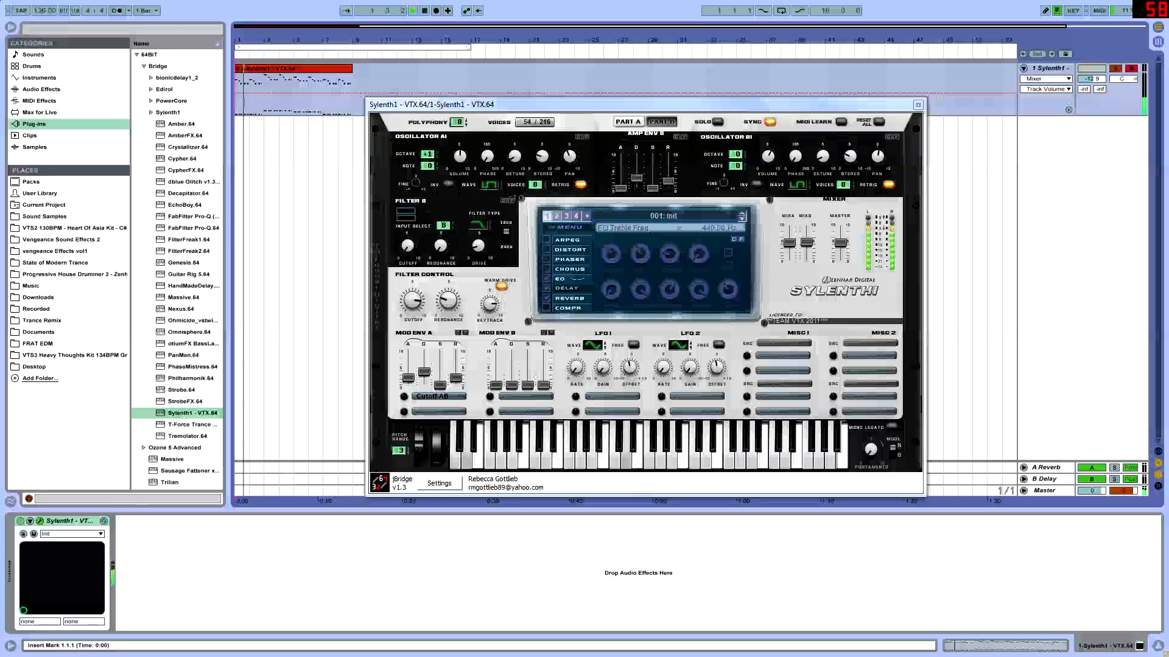
pyautogui.press('space')
pyautogui.press('space')
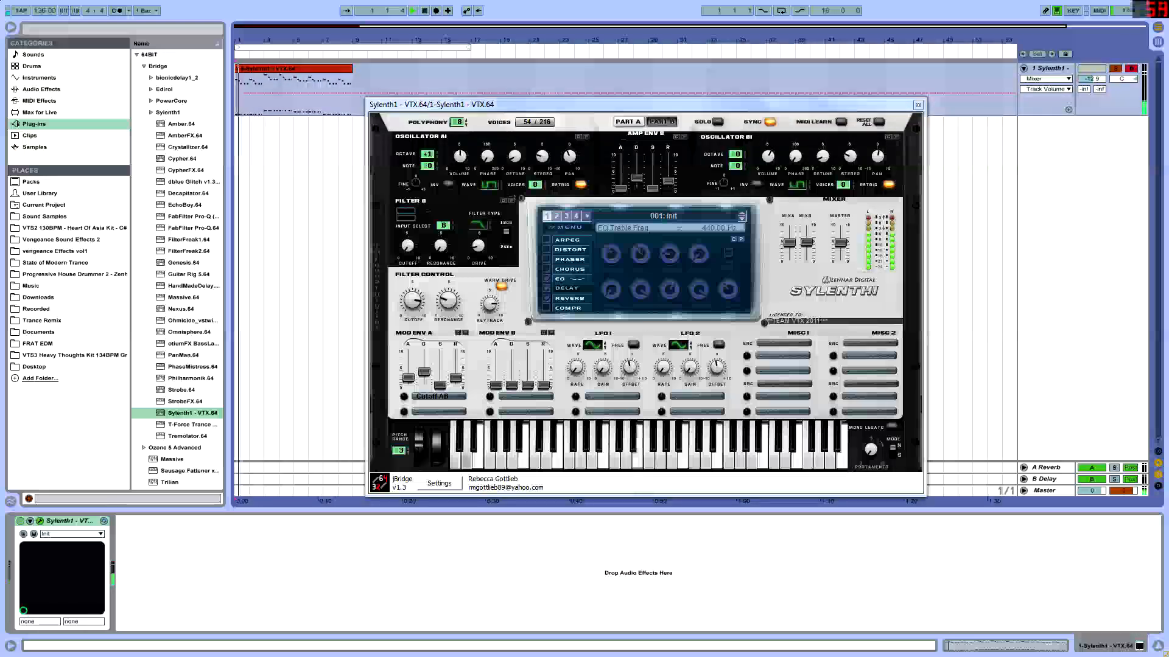
pyautogui.press('space')
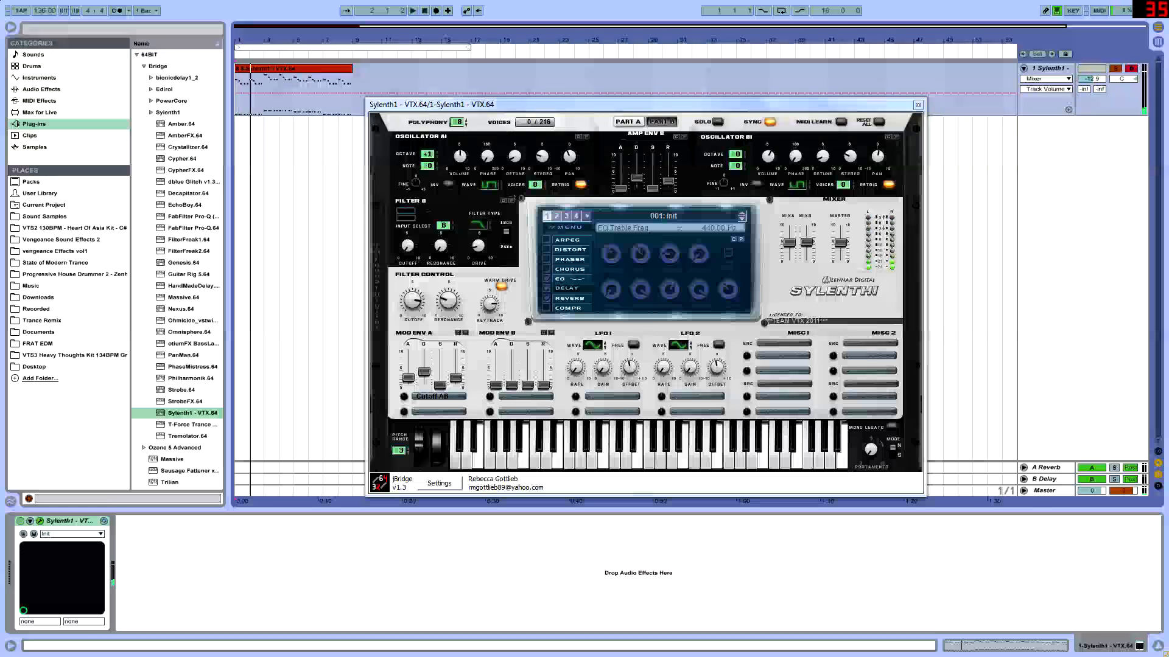
pyautogui.press('space')
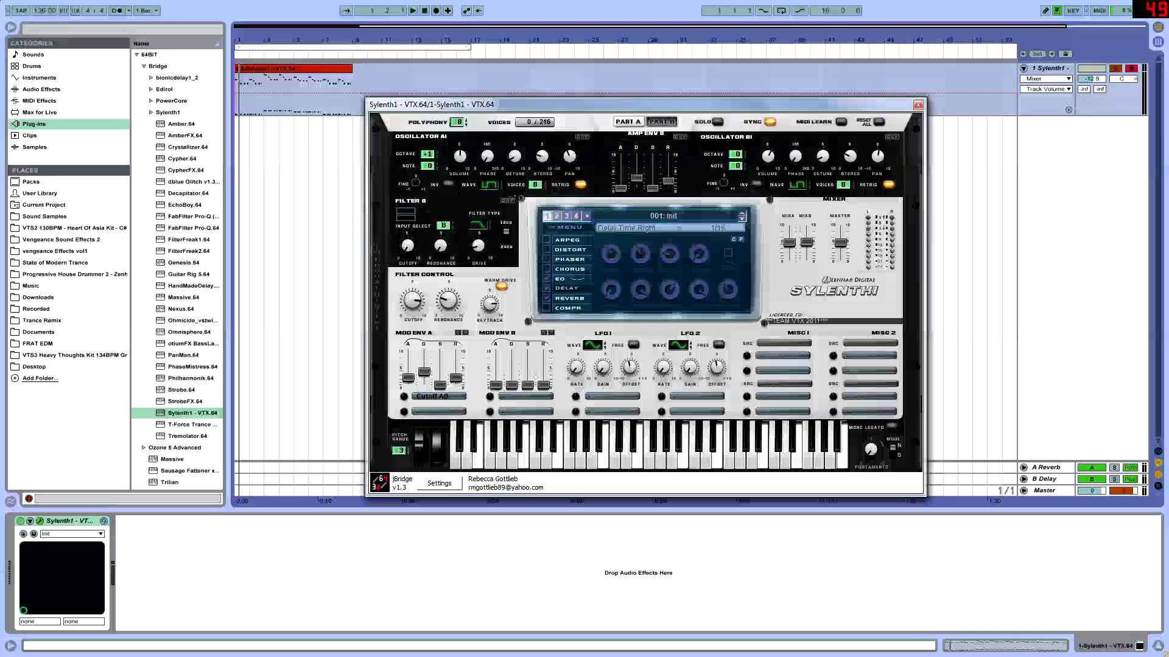
# Step: Examine the delay effect's right time, high cut and dry/wet settings
pyautogui.moveTo(641, 254); pyautogui.dragTo(641, 253)
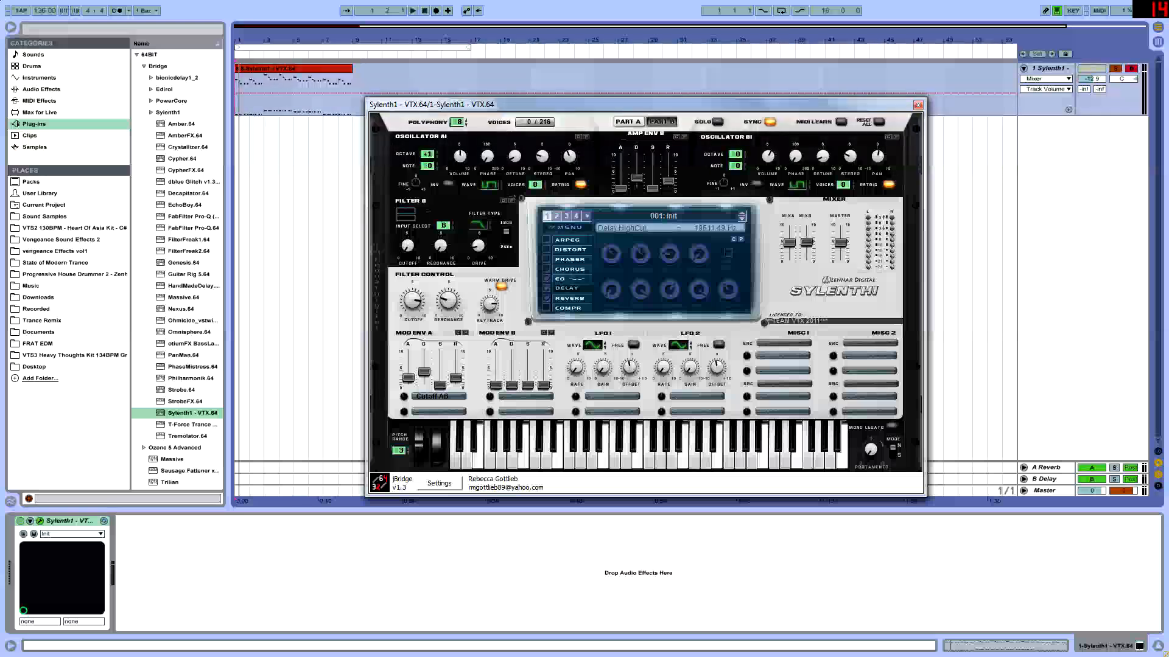
pyautogui.moveTo(611, 289)
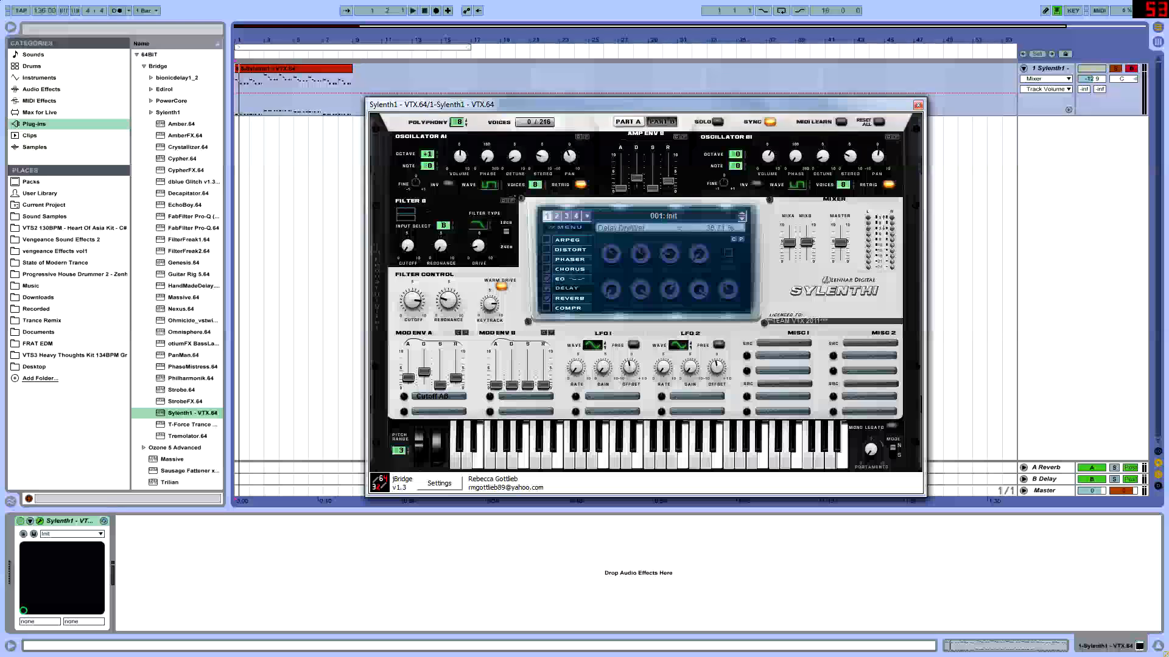
# Step: Show the reverb settings, toggle the delay and reverb effects off, and audition the clip
pyautogui.click(570, 298)
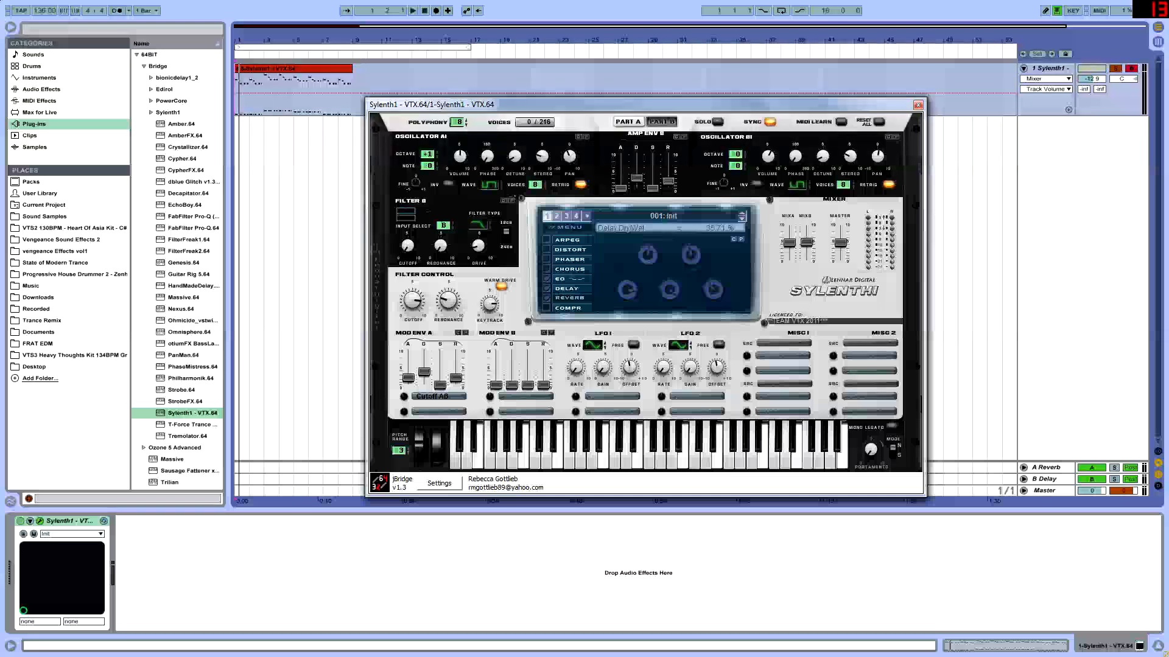
pyautogui.click(547, 288)
pyautogui.click(546, 299)
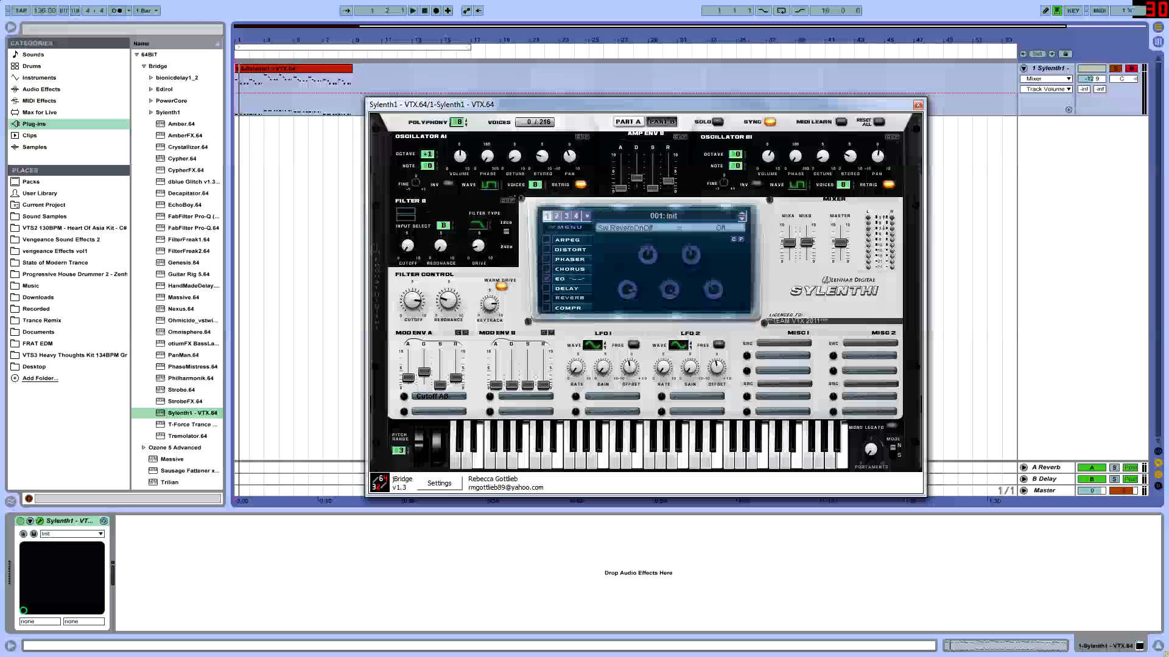
pyautogui.press('space')
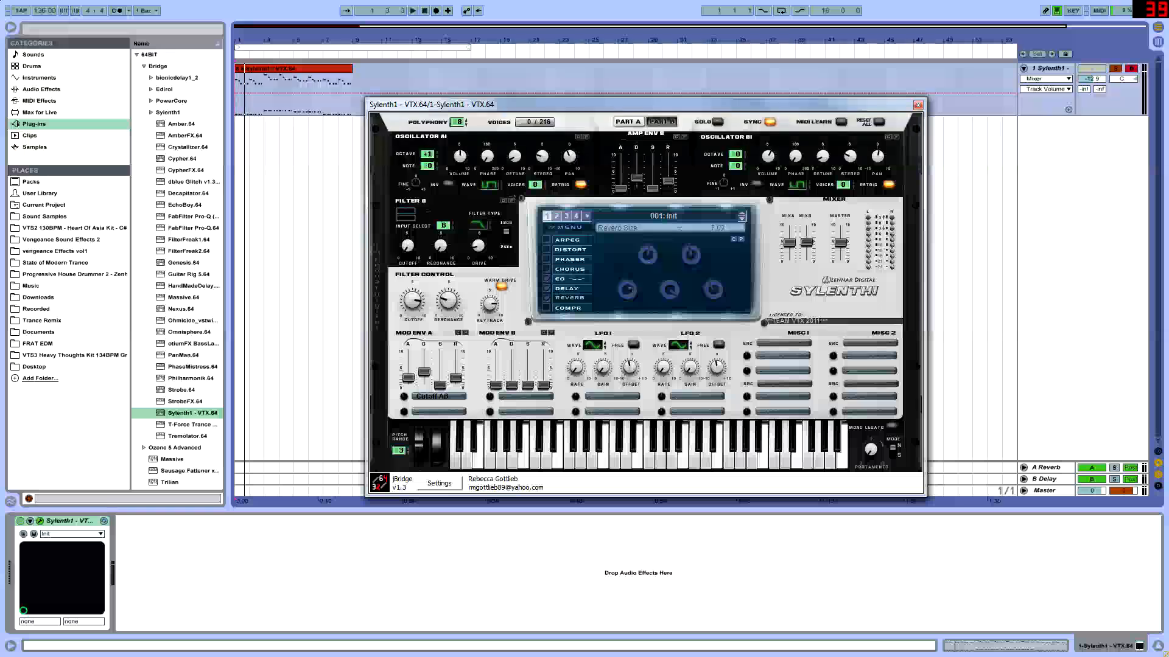
# Step: Examine the reverb's size, width, predelay and dry/wet settings, and play the clip
pyautogui.moveTo(627, 290); pyautogui.dragTo(627, 256)
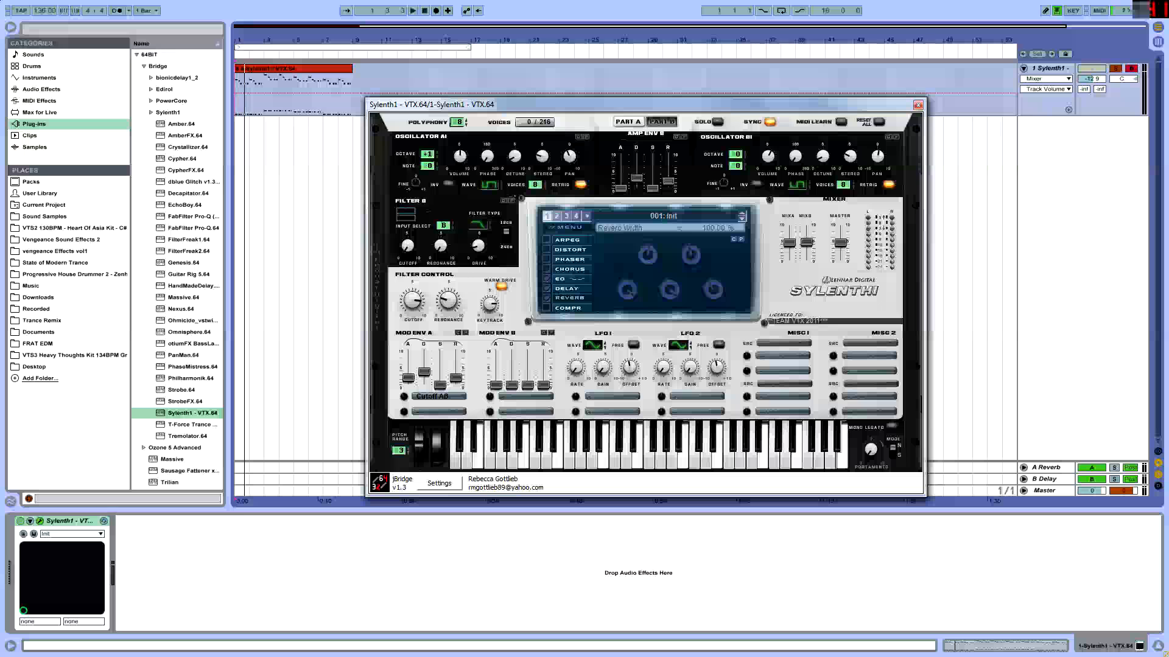
pyautogui.moveTo(647, 254)
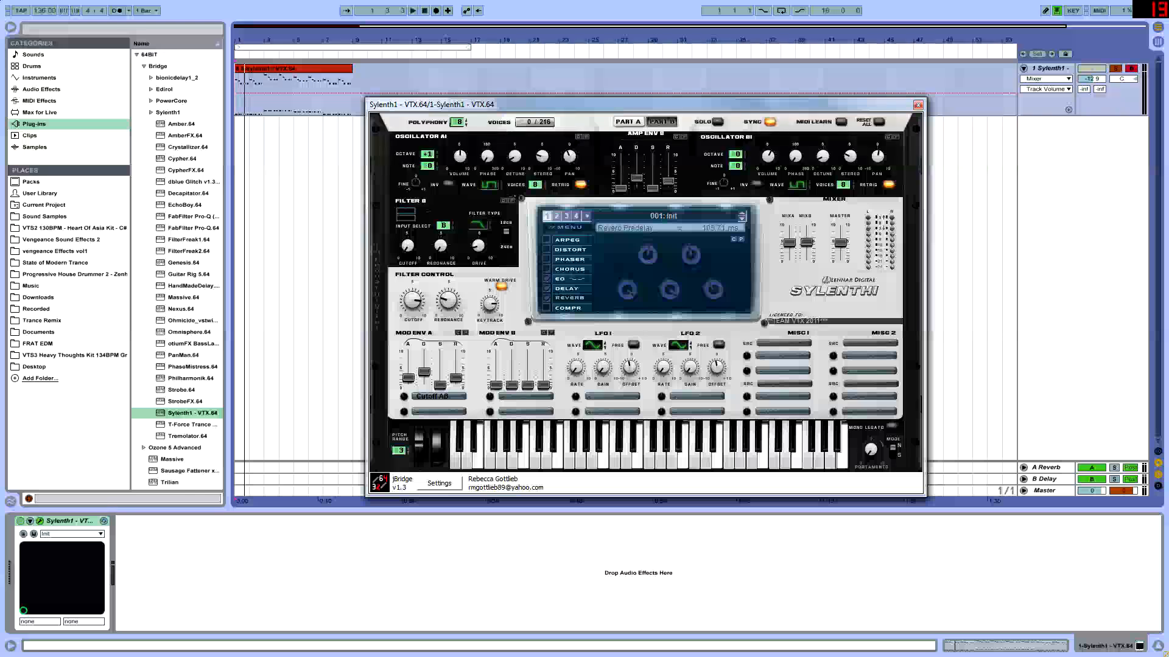
pyautogui.moveTo(691, 255)
pyautogui.press('space')
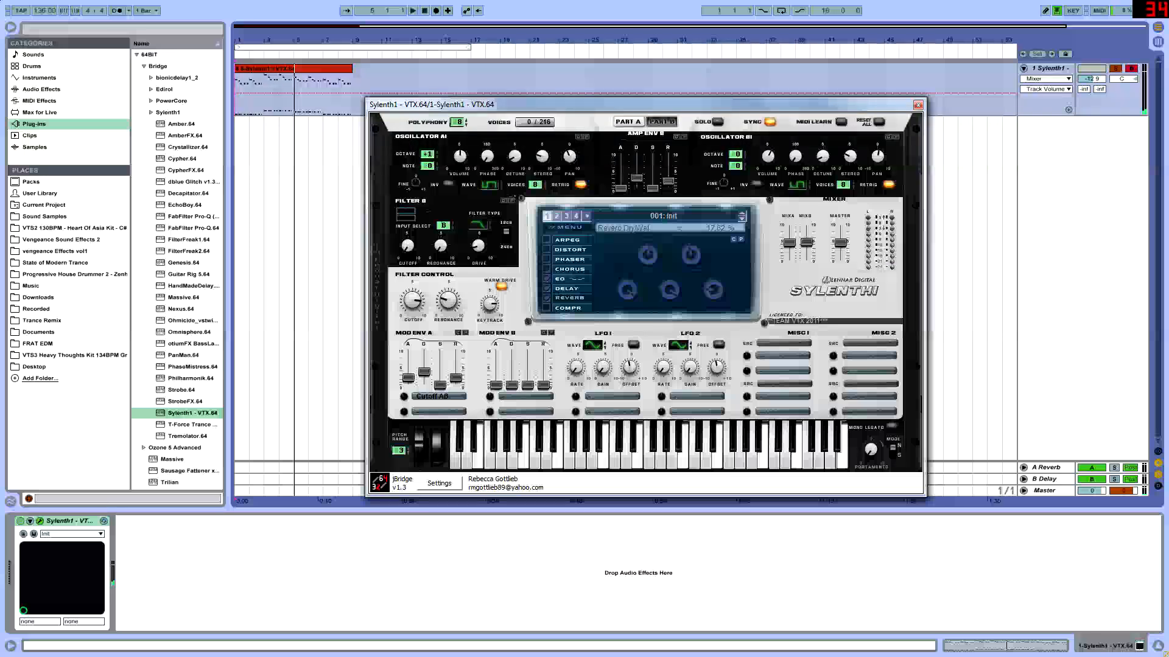
# Step: Close the Sylenth1 window and leave full-screen view
pyautogui.click(917, 105)
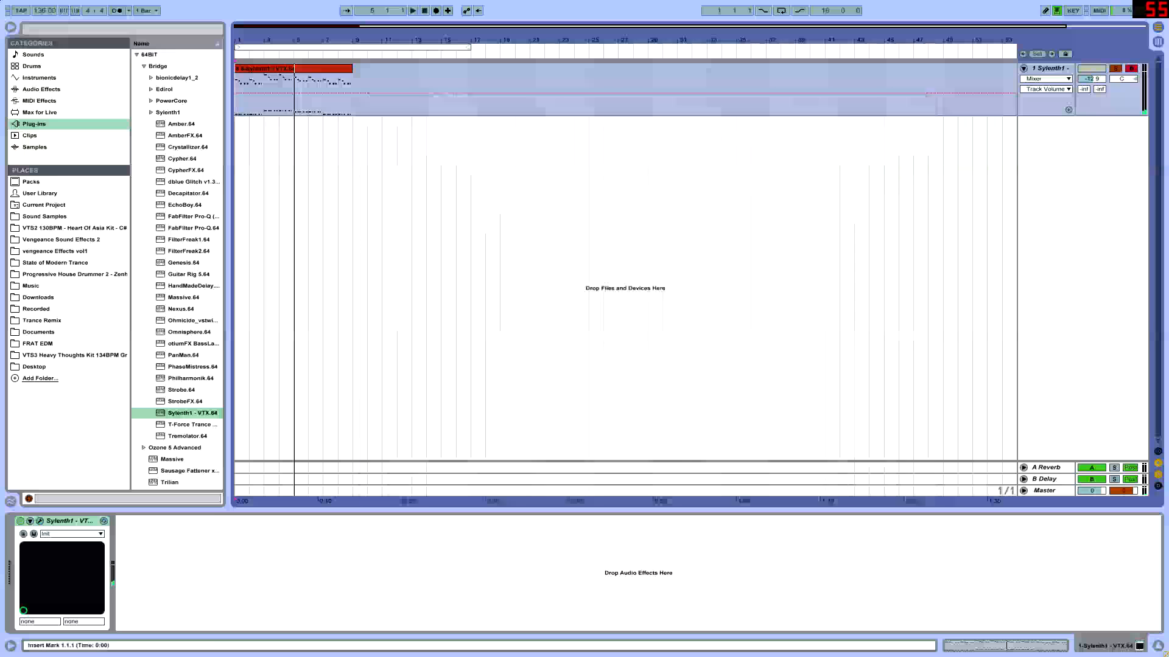
pyautogui.click(40, 521)
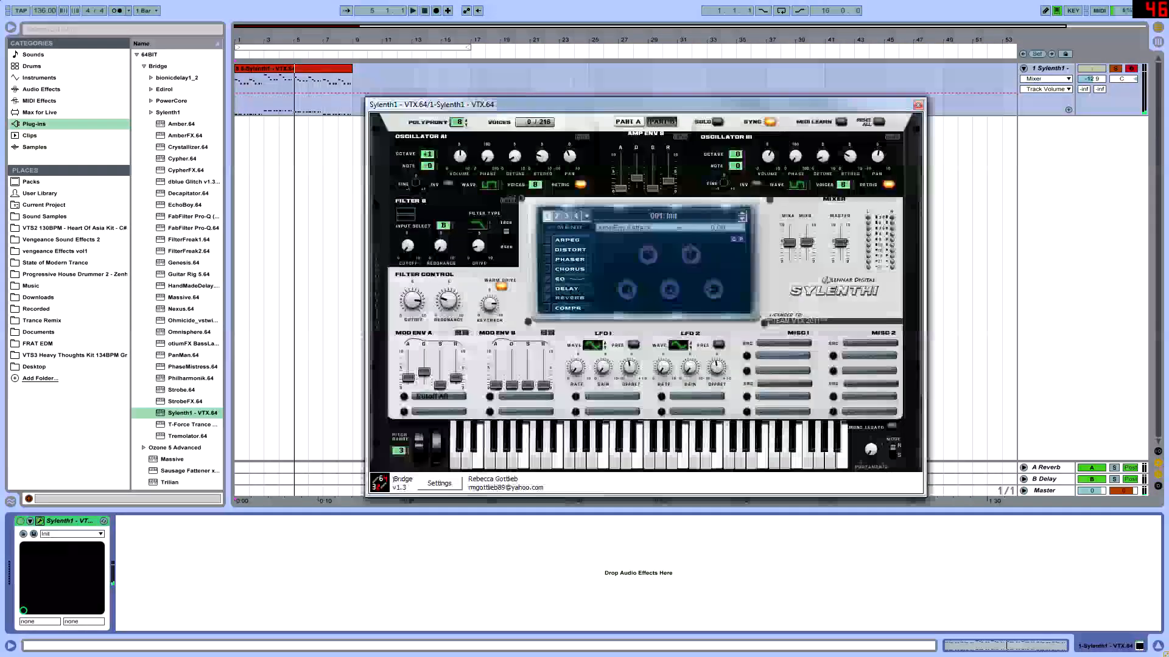
pyautogui.click(917, 105)
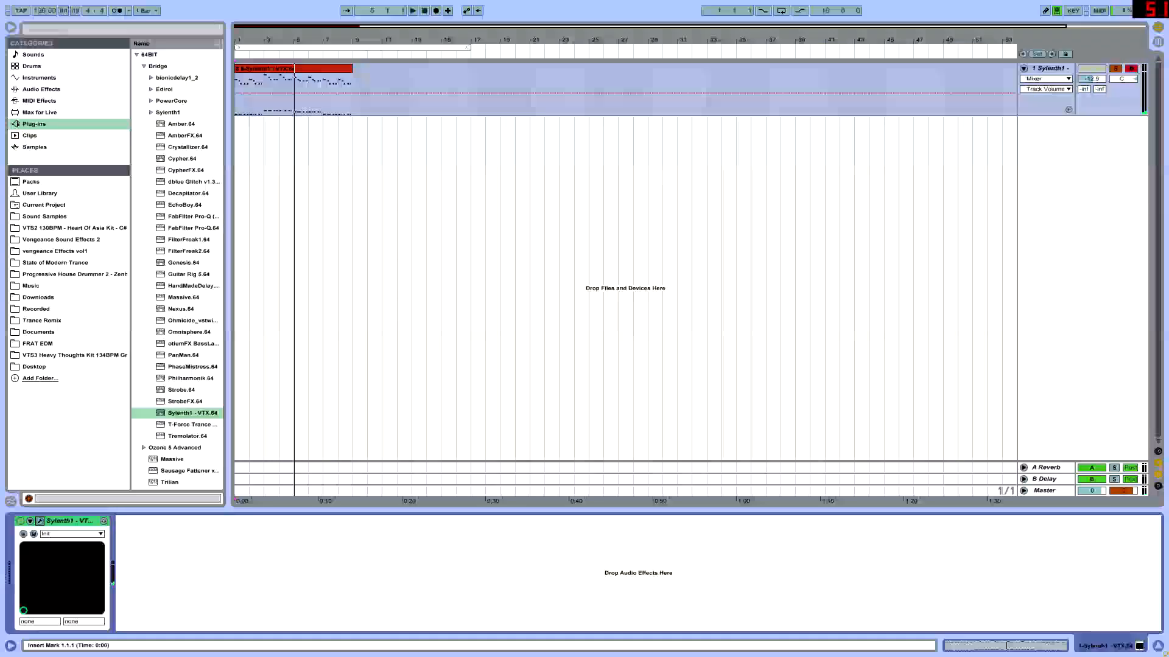
pyautogui.click(39, 521)
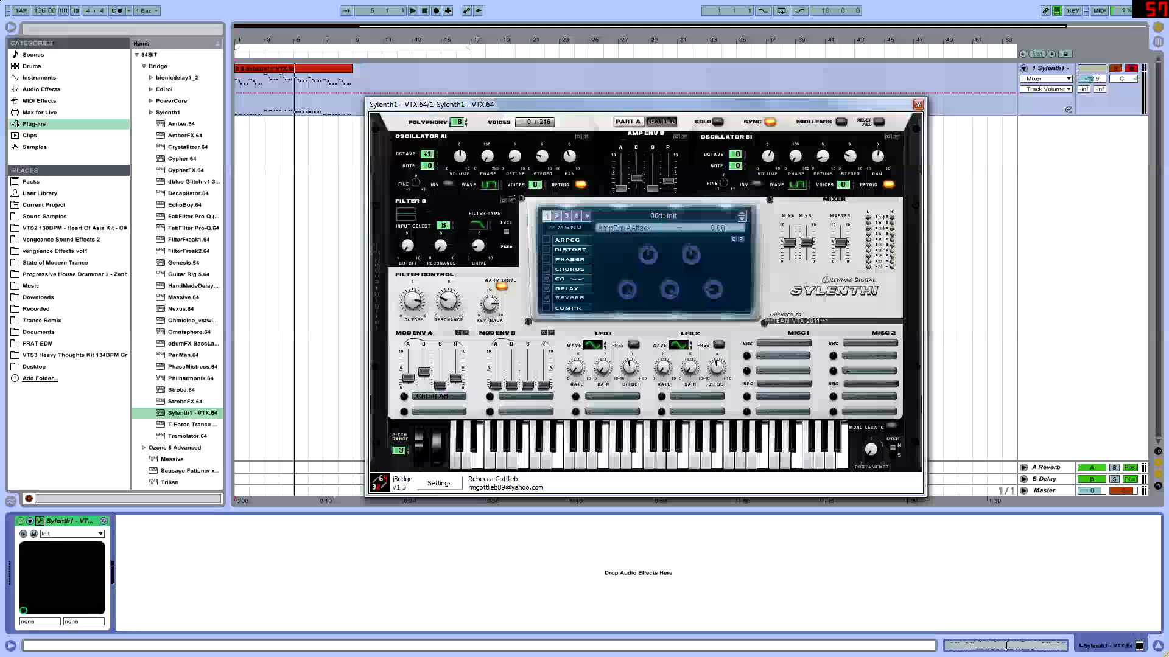
pyautogui.click(917, 105)
pyautogui.press('F11')
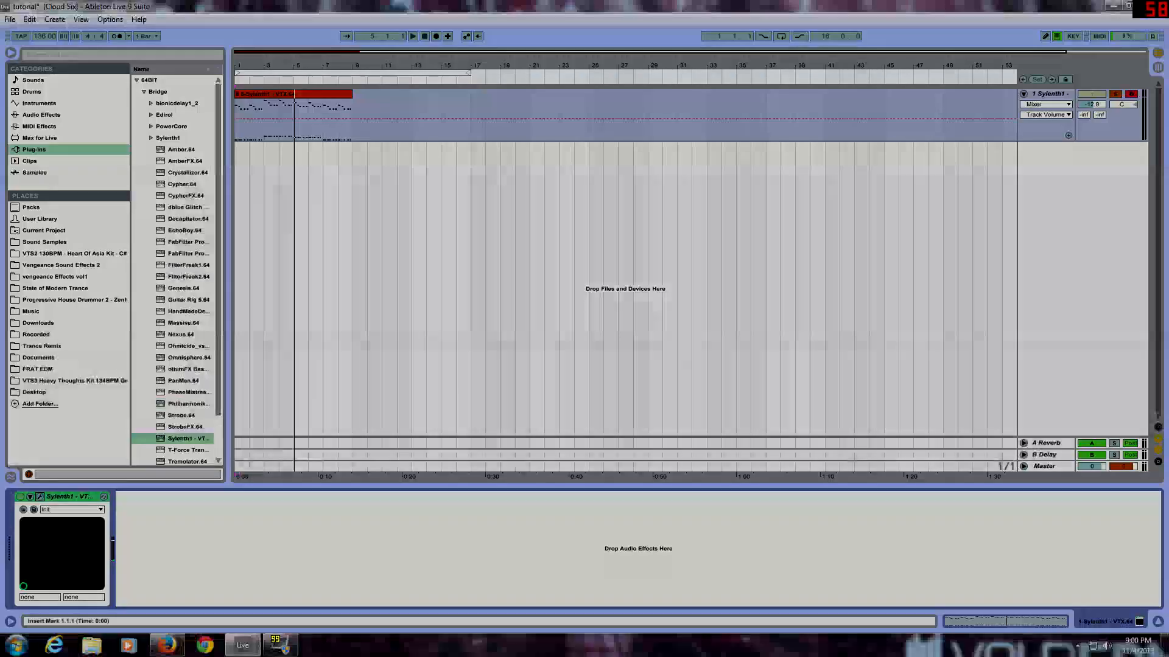